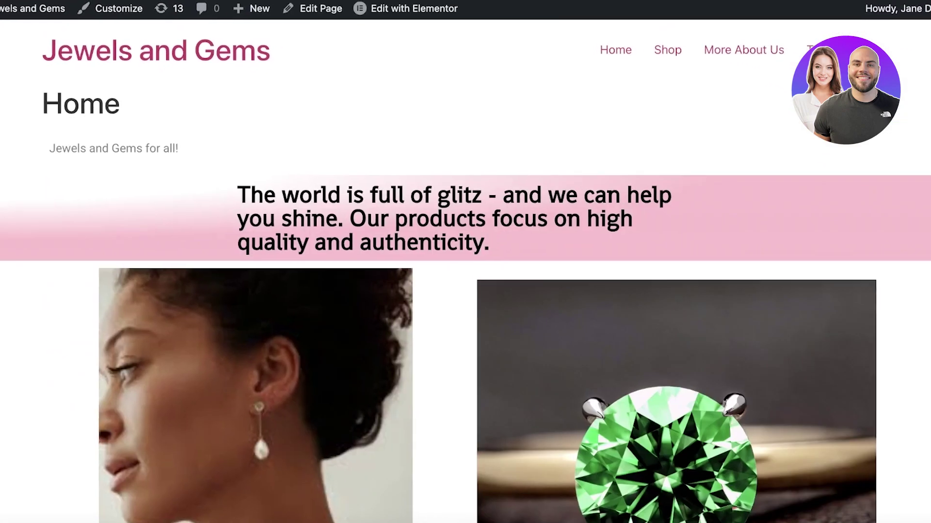
View the Emerald Ring in Silver, size 2, then browse the site's Home page.
scroll(613, 126, down, 7)
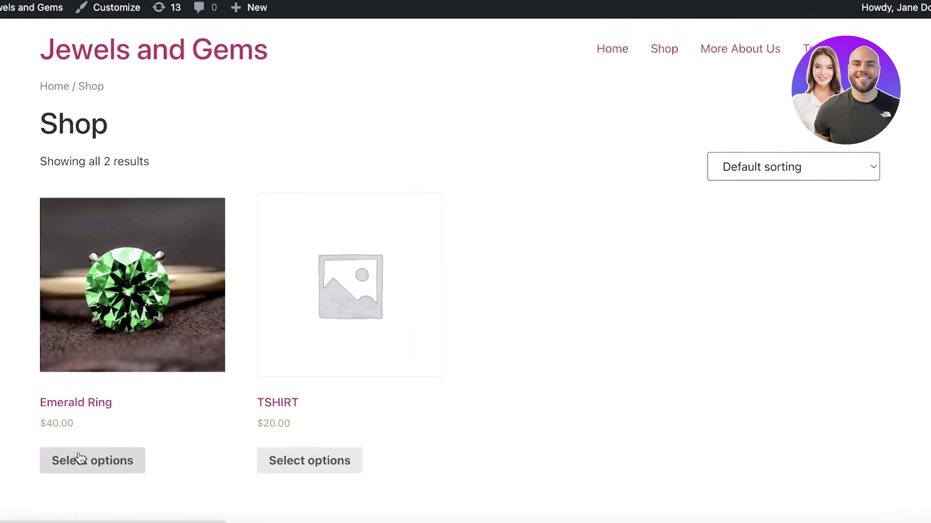
click(133, 405)
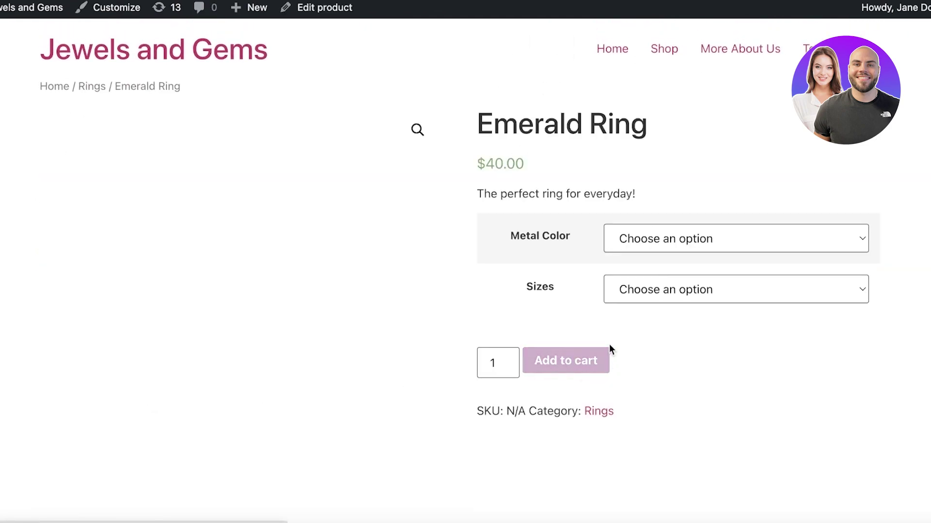
click(610, 237)
click(630, 256)
click(626, 289)
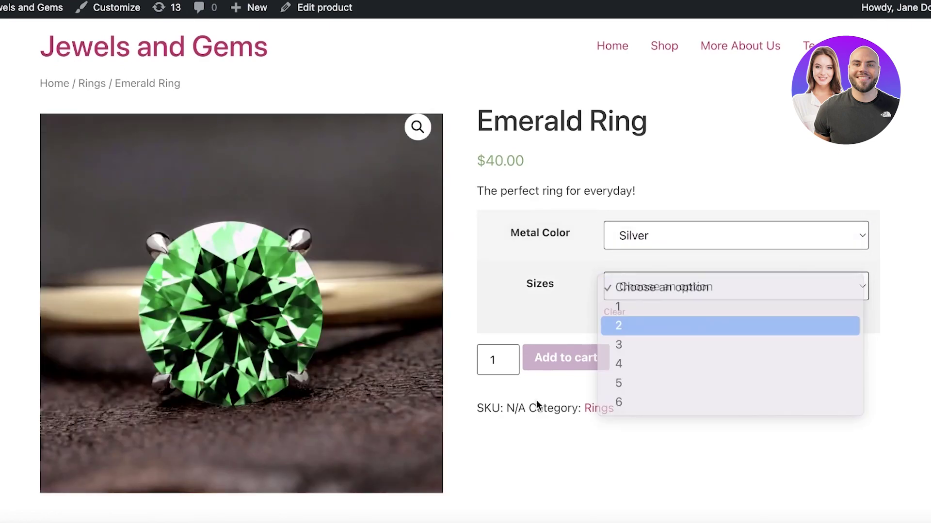
click(630, 324)
click(563, 358)
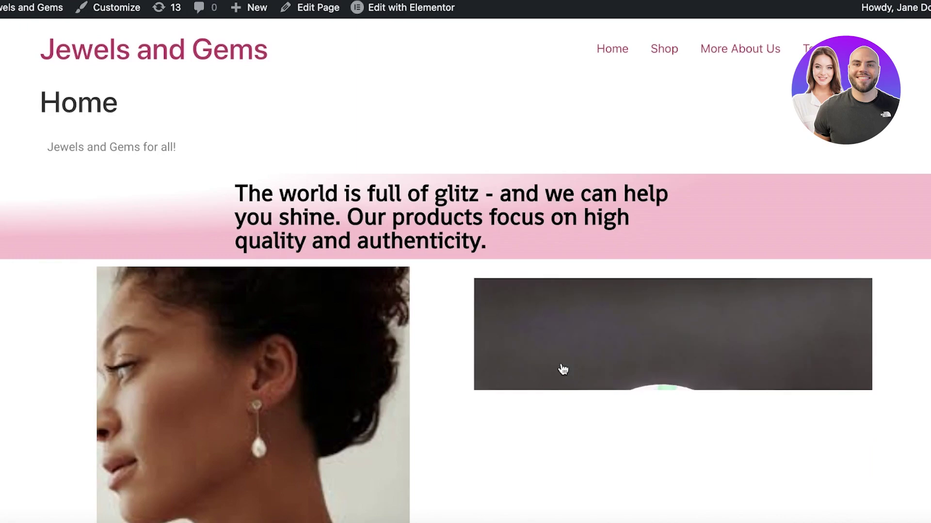
scroll(561, 370, down, 7)
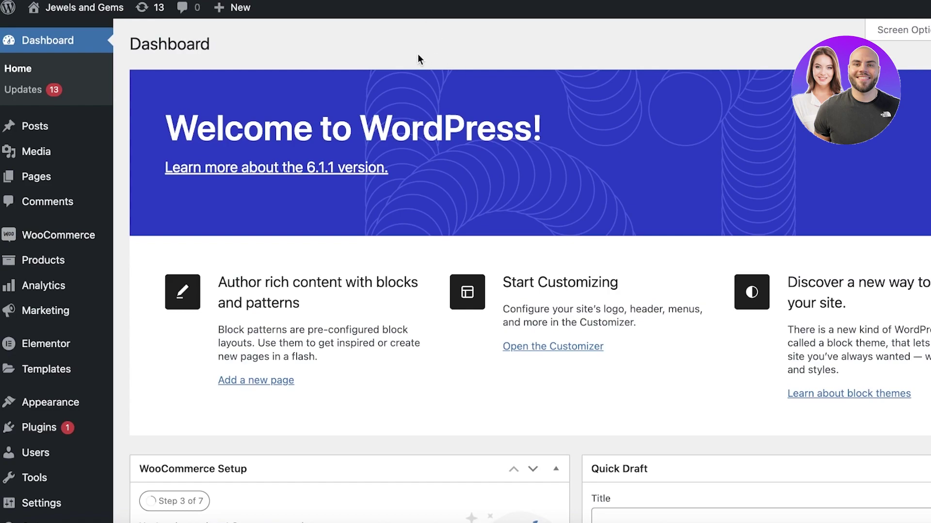
Open WooCommerce Home from the admin sidebar to see the 2-of-7 store setup checklist.
scroll(46, 188, down, 4)
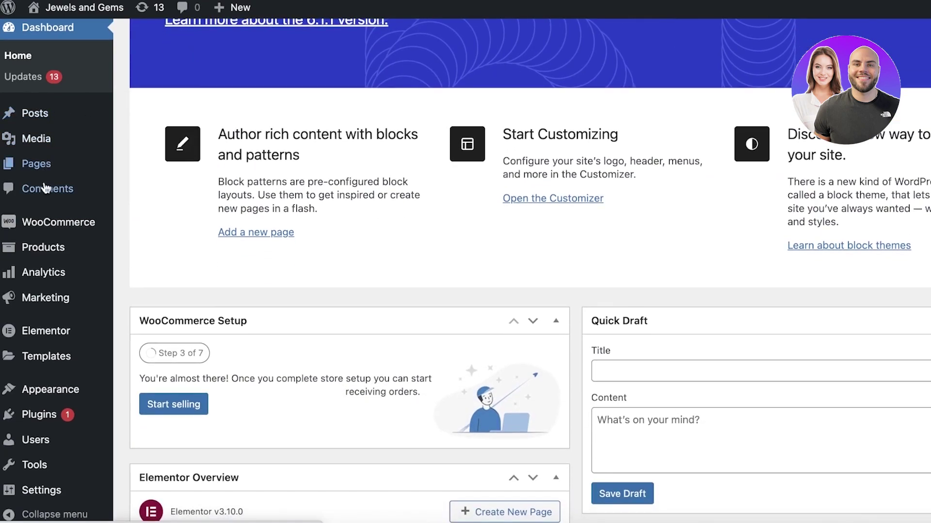
mouse_move(44, 272)
scroll(49, 252, down, 1)
mouse_move(53, 232)
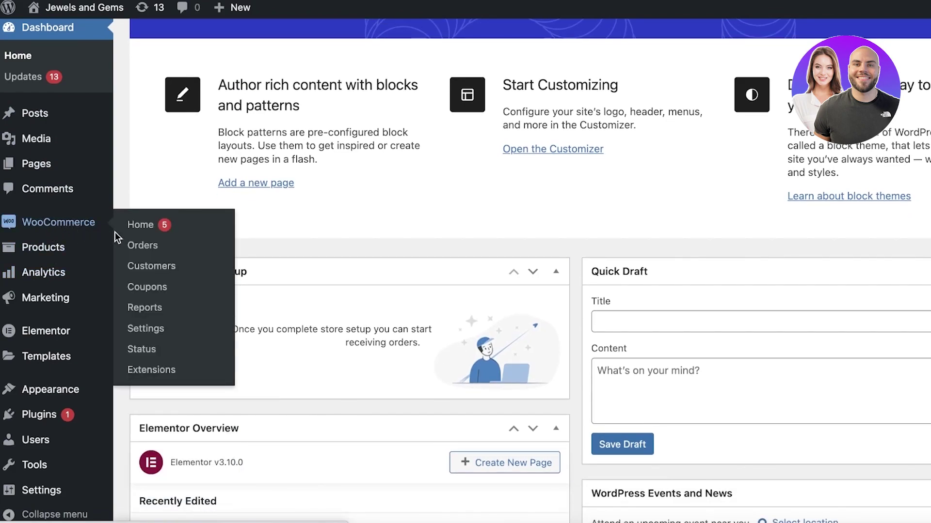
click(80, 224)
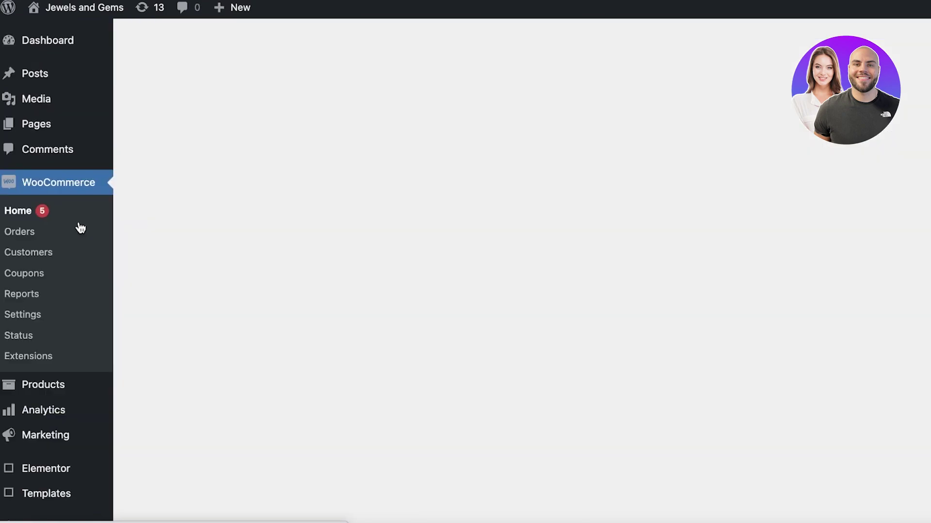
scroll(75, 169, down, 1)
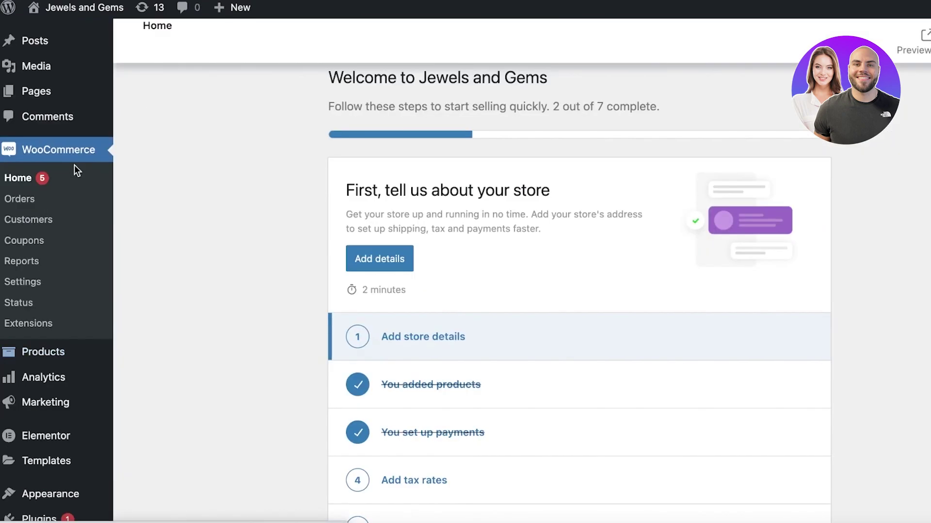
Show WooCommerce's Payments settings listing bank transfer, check payments and cash on delivery.
click(33, 279)
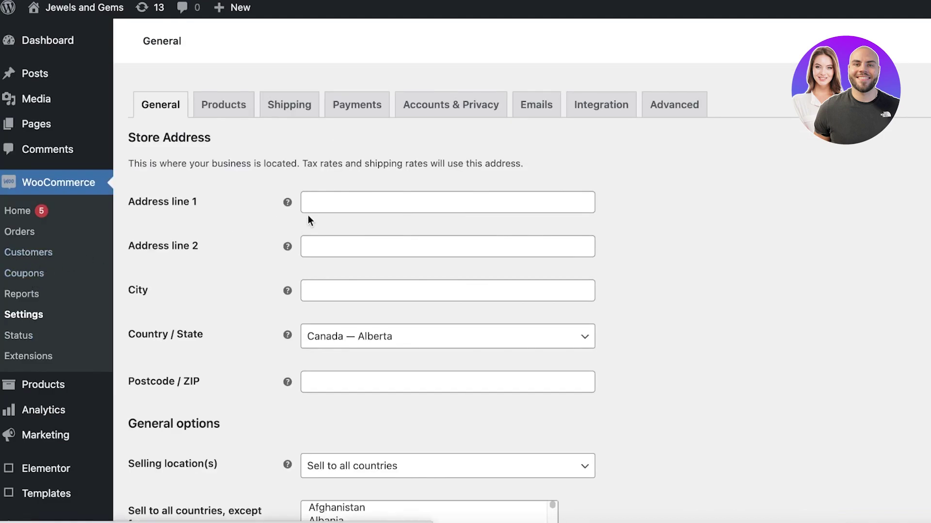
click(368, 110)
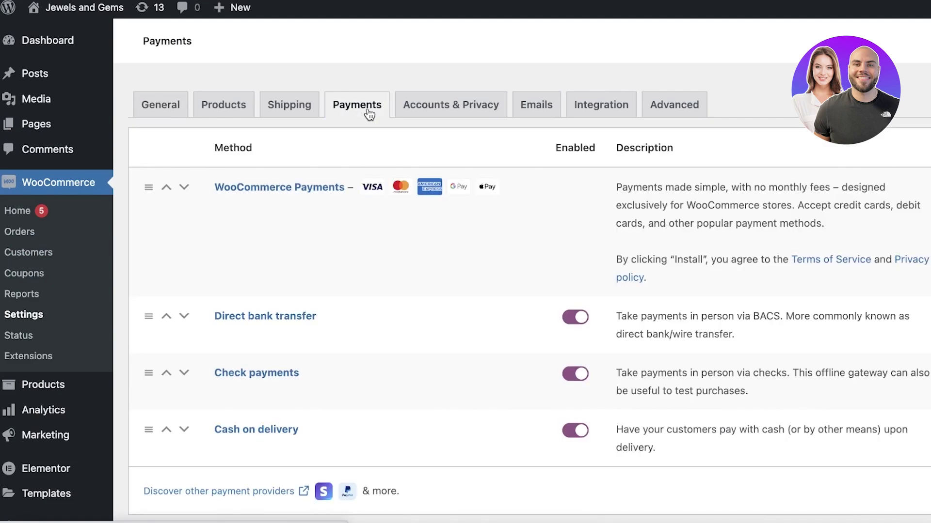
scroll(577, 204, down, 5)
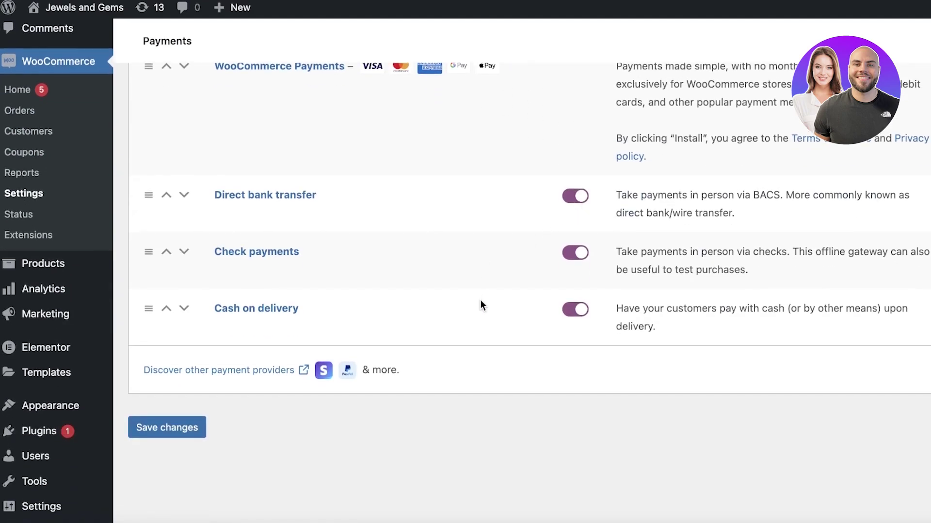
scroll(480, 304, up, 2)
scroll(478, 257, up, 5)
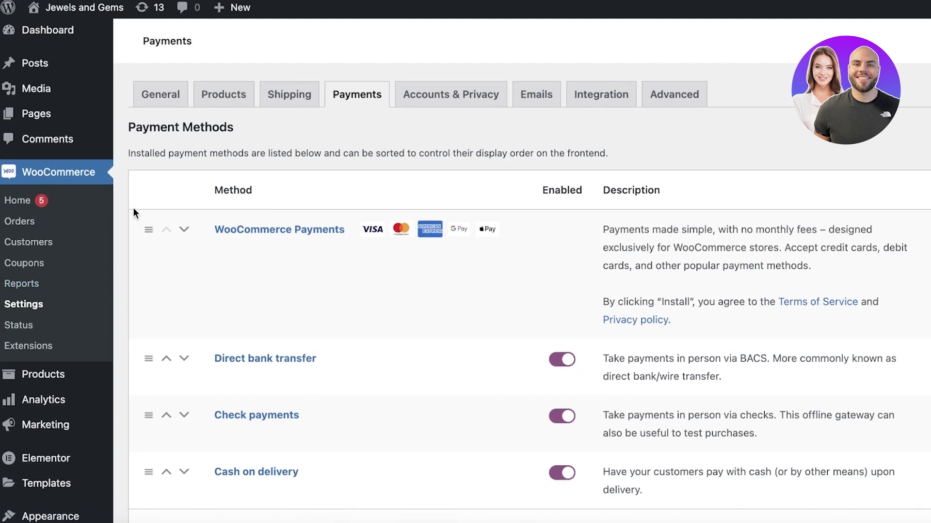
scroll(99, 194, down, 3)
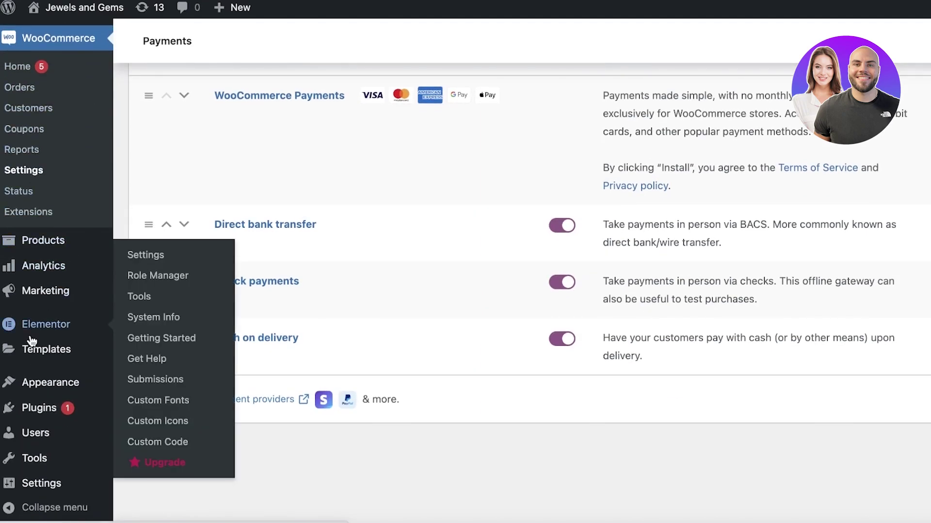
mouse_move(39, 396)
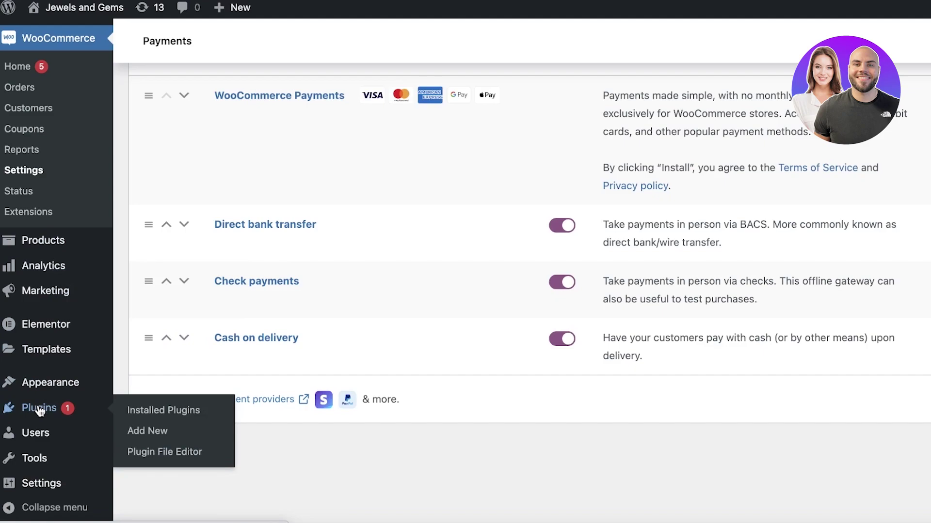
Search the plugin directory for 'payment form' from Plugins > Add New.
click(40, 409)
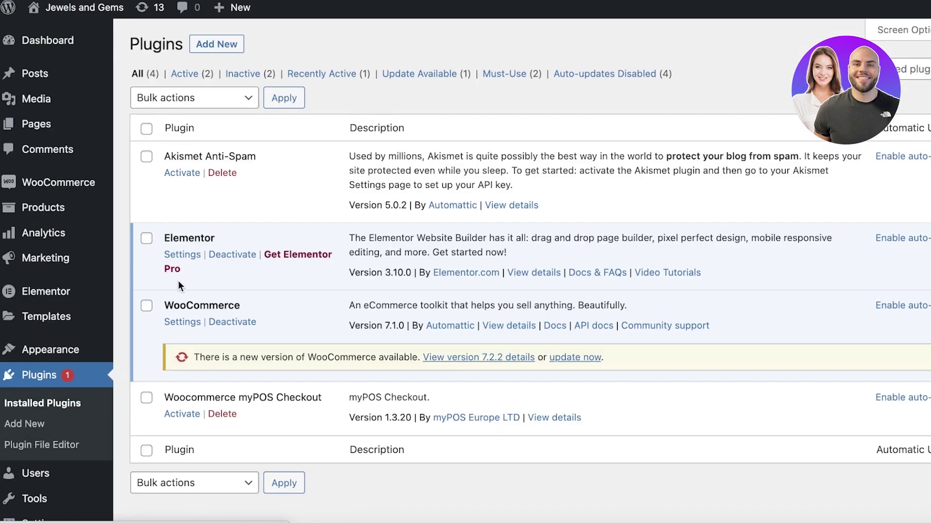
click(233, 44)
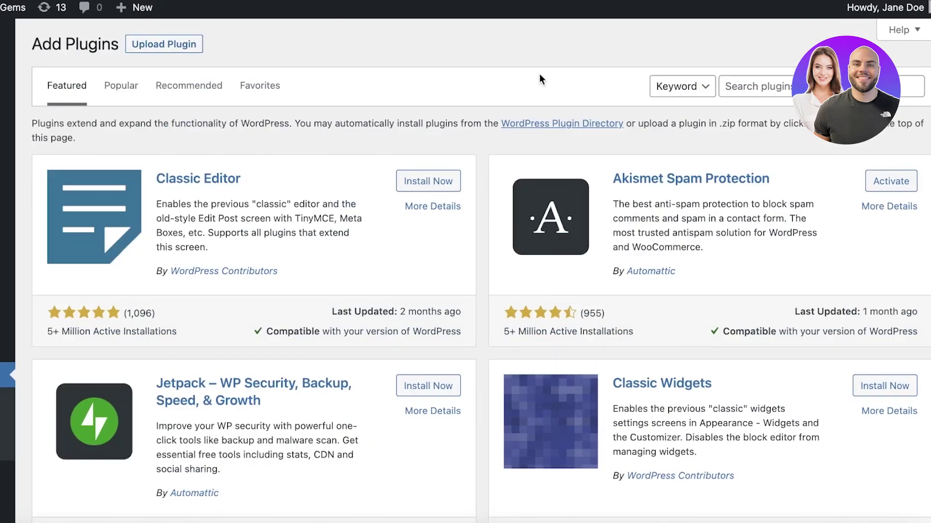
click(772, 80)
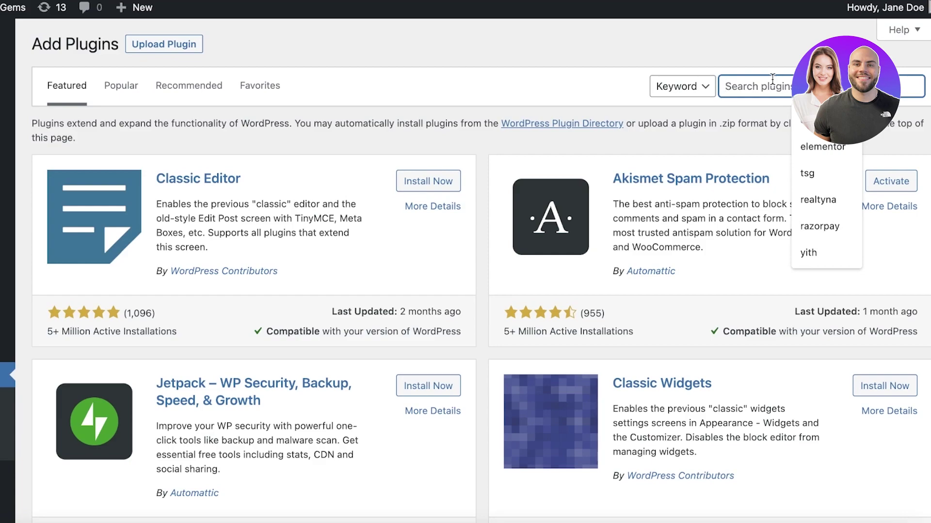
text(payment form)
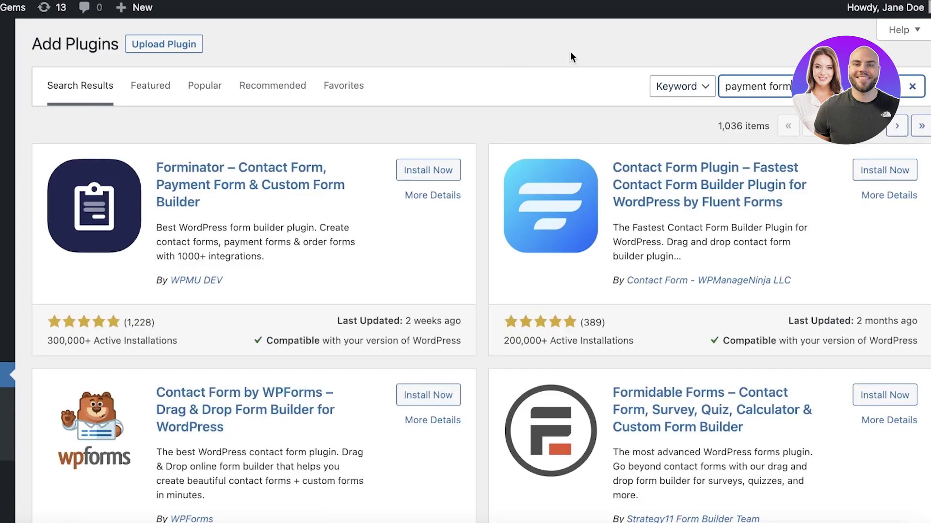
Scroll through the 1,036 'payment form' results, led by Forminator and Fluent Forms.
scroll(657, 116, down, 4)
scroll(657, 115, down, 1)
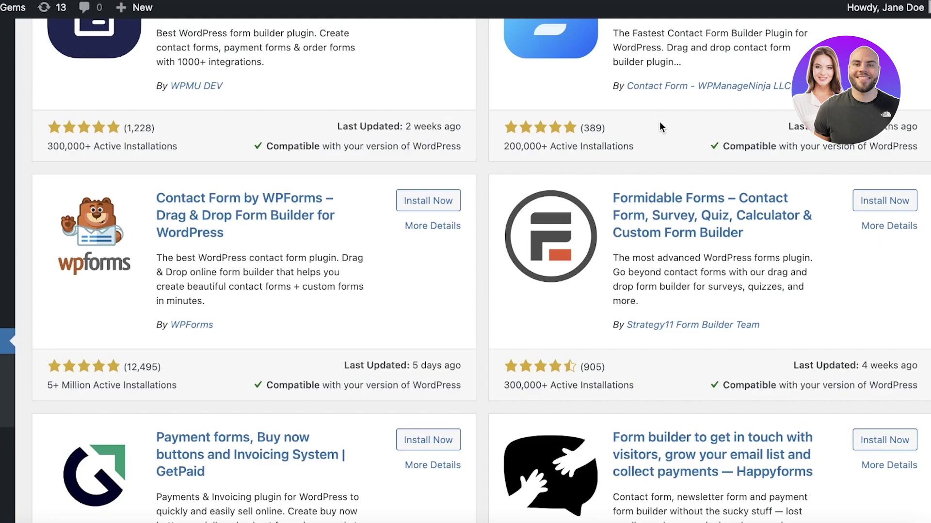
scroll(659, 122, up, 4)
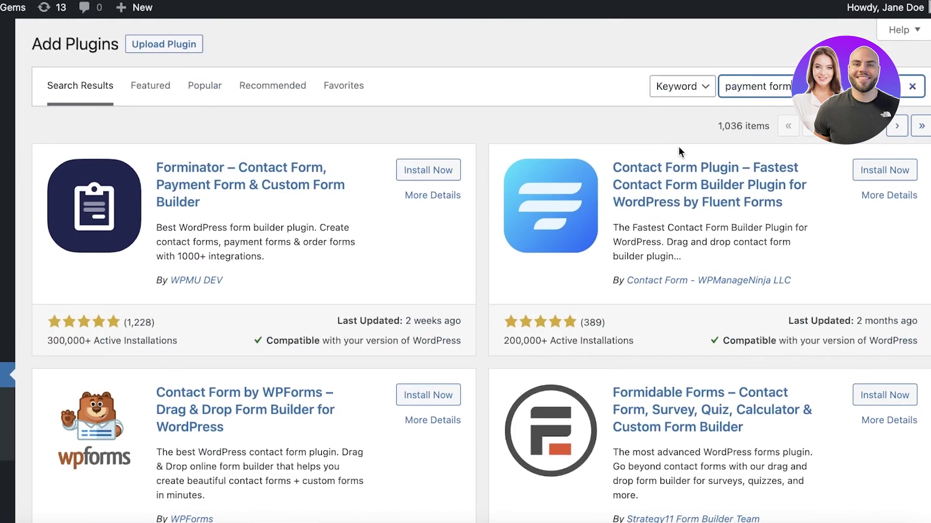
scroll(679, 146, down, 3)
scroll(679, 148, down, 11)
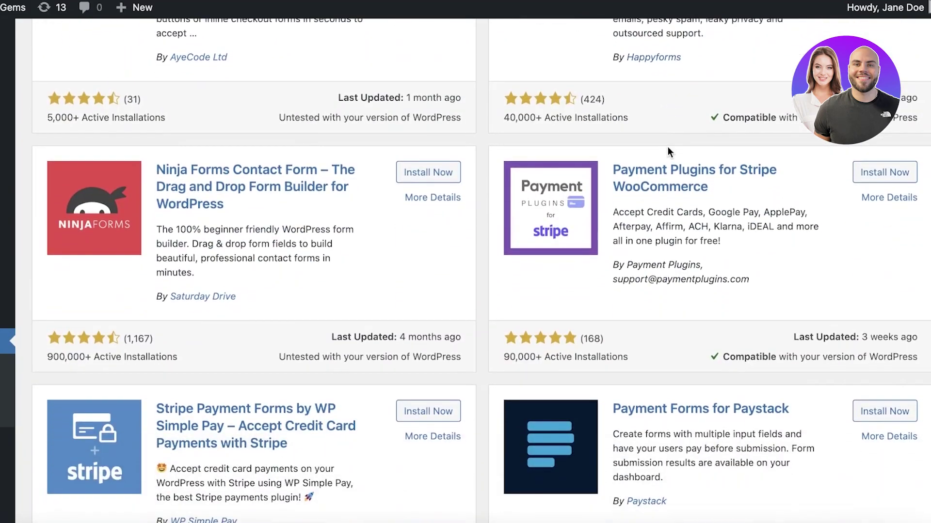
scroll(688, 141, down, 12)
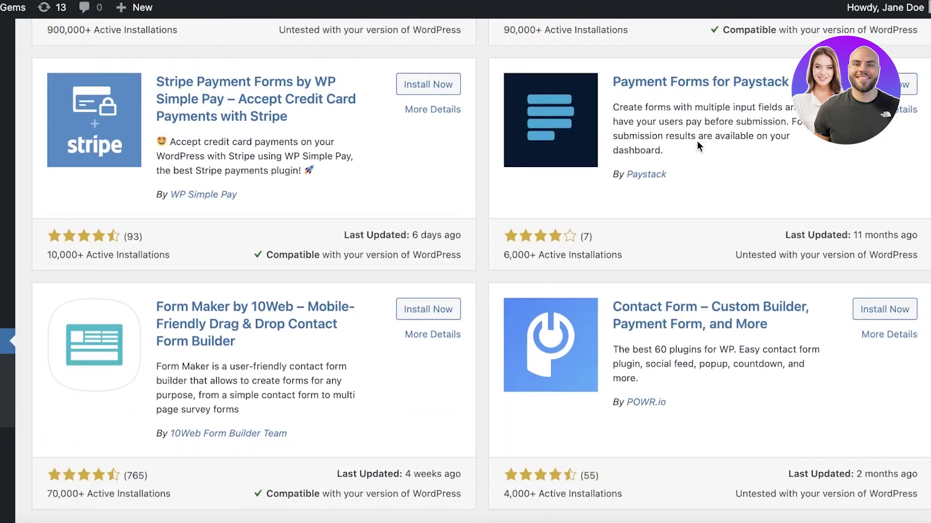
scroll(697, 145, down, 1)
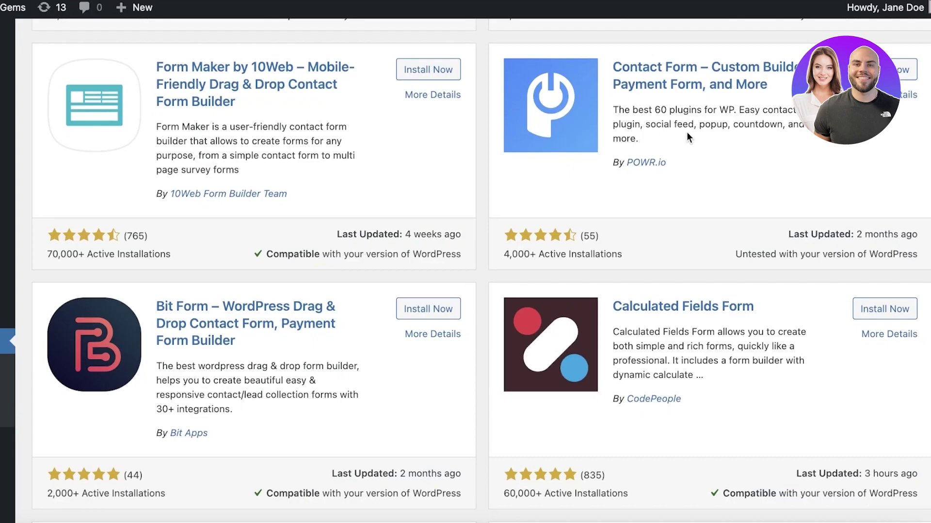
scroll(685, 127, down, 5)
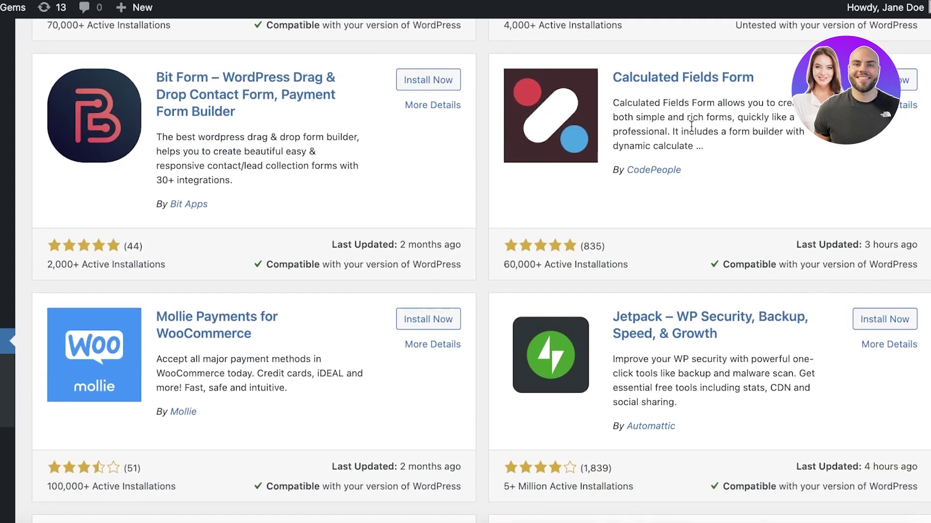
scroll(708, 154, down, 4)
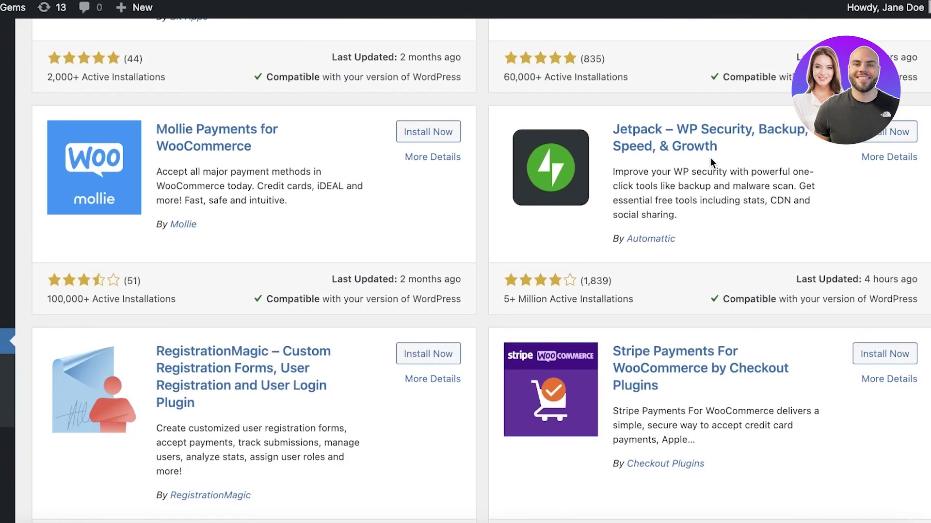
scroll(706, 160, up, 10)
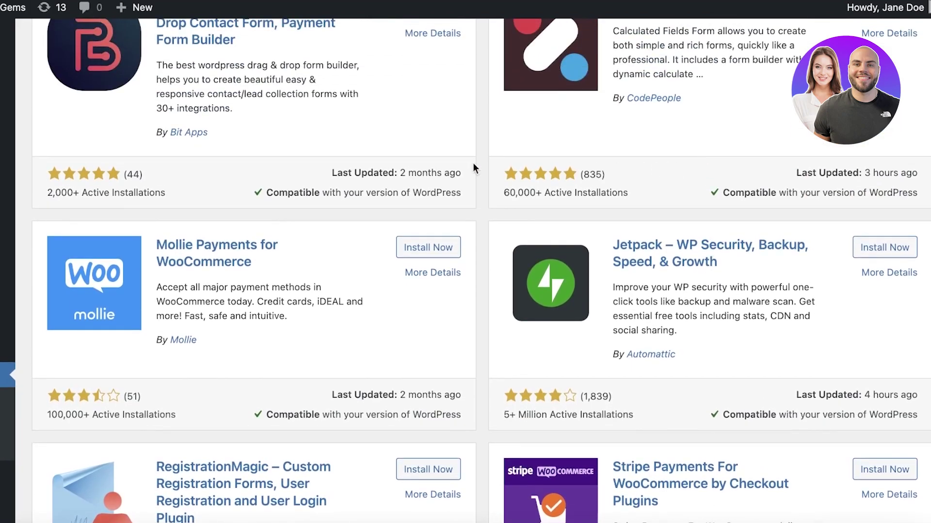
scroll(398, 169, up, 5)
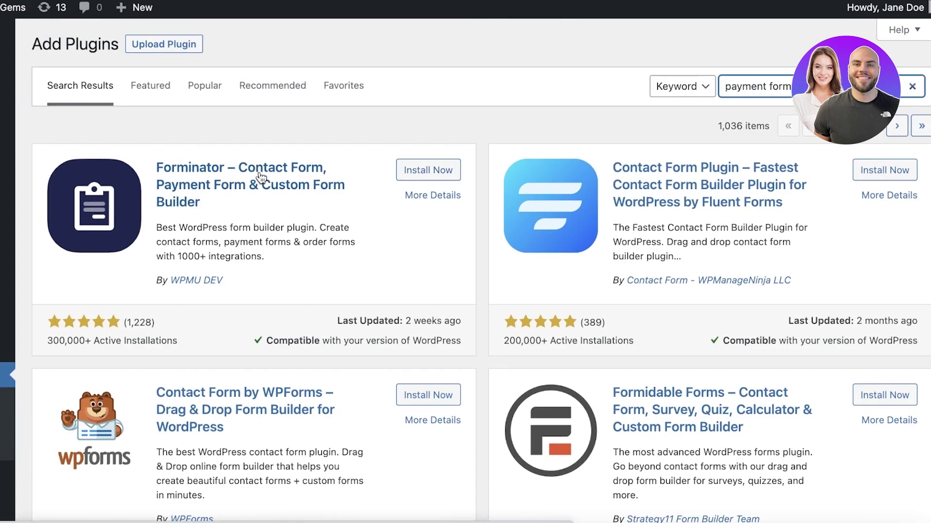
click(440, 172)
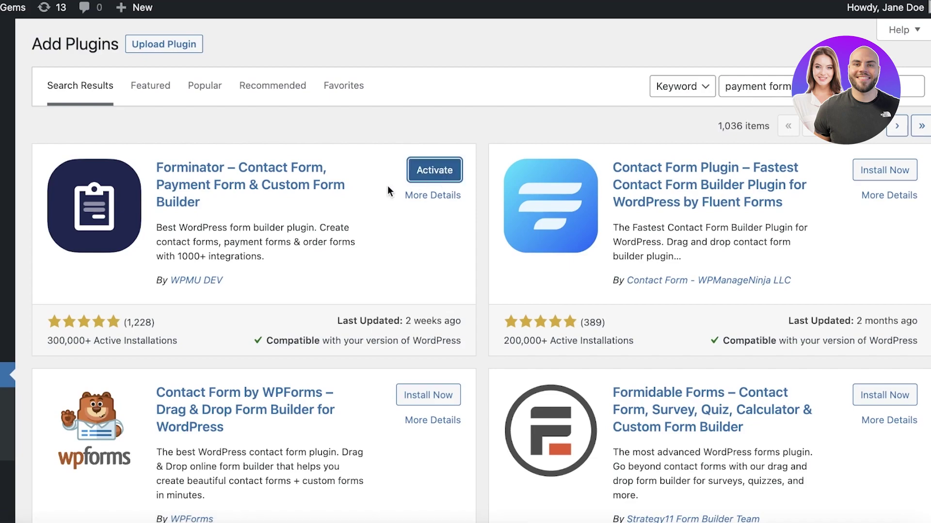
click(432, 170)
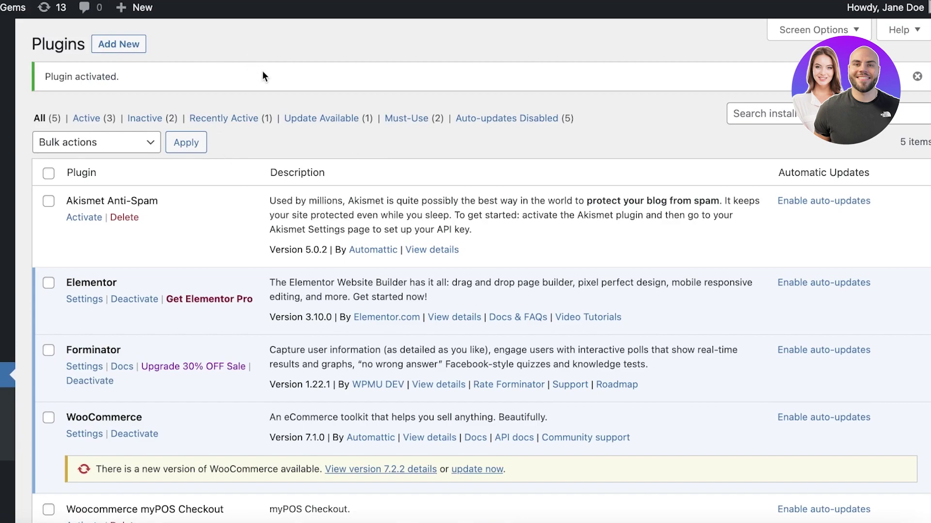
scroll(260, 89, down, 3)
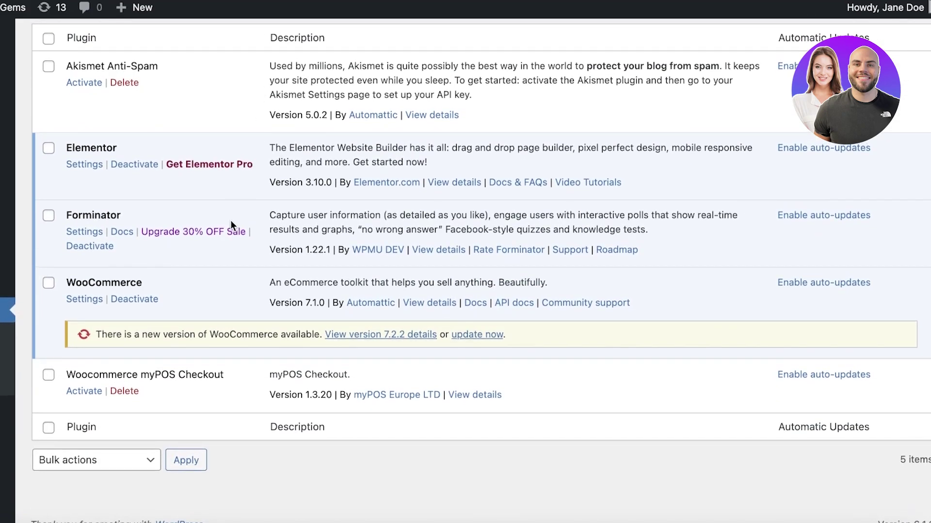
scroll(231, 220, up, 1)
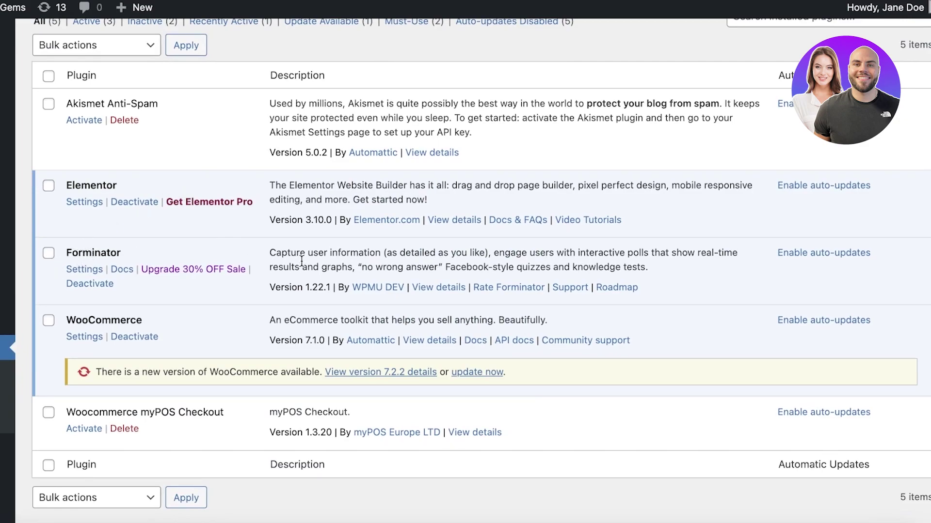
Look over Forminator's settings page, then go to the Forminator Dashboard with 0 active modules.
click(93, 273)
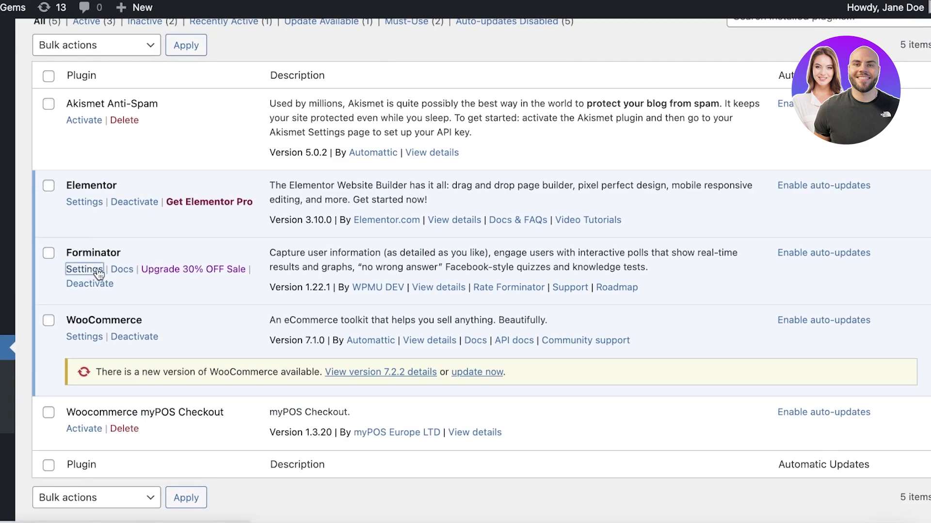
scroll(558, 155, down, 4)
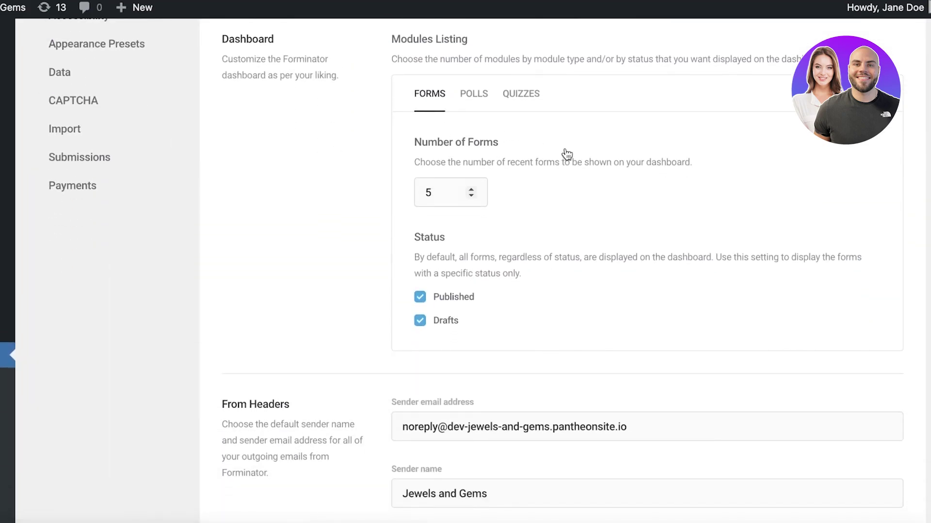
scroll(407, 199, down, 10)
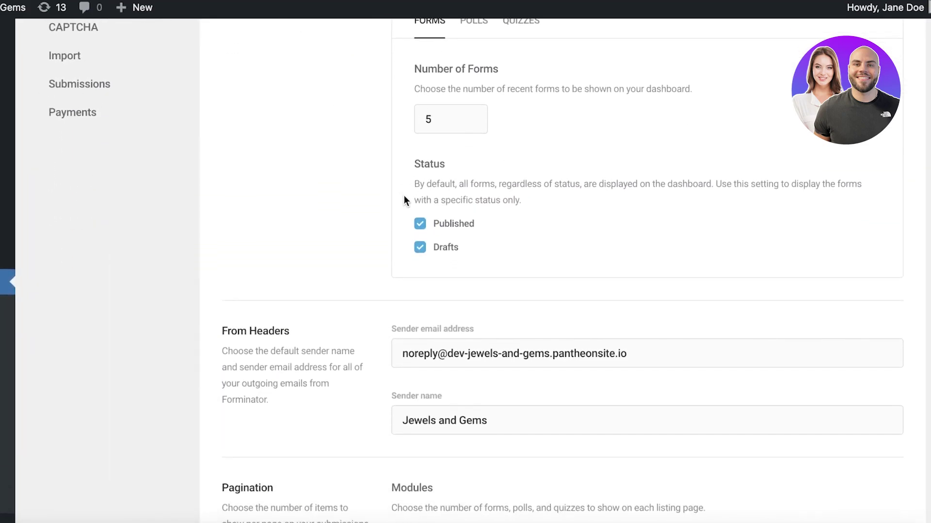
scroll(410, 208, up, 8)
scroll(410, 208, up, 6)
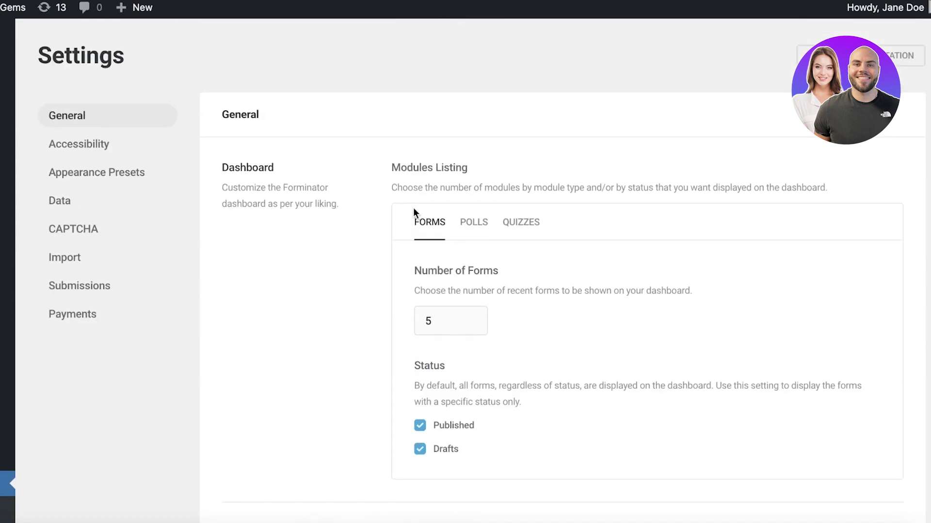
scroll(145, 262, down, 4)
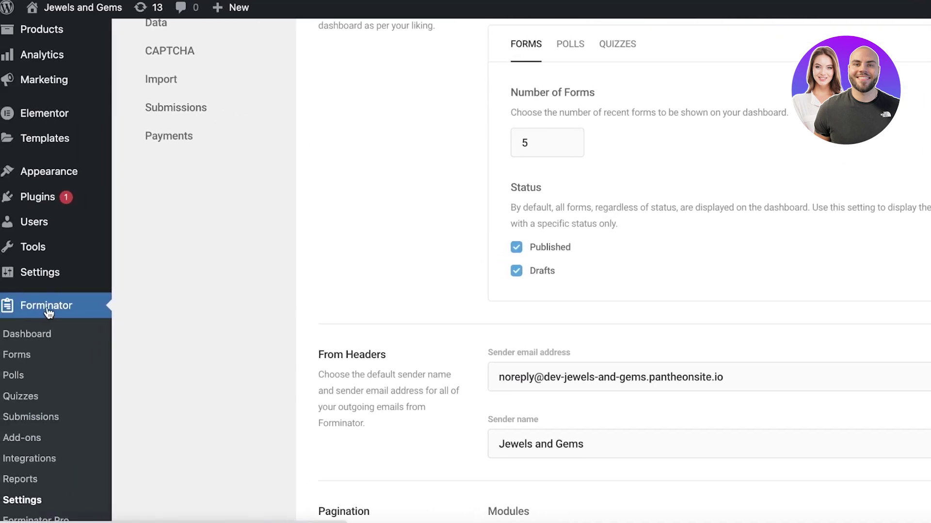
scroll(50, 310, down, 2)
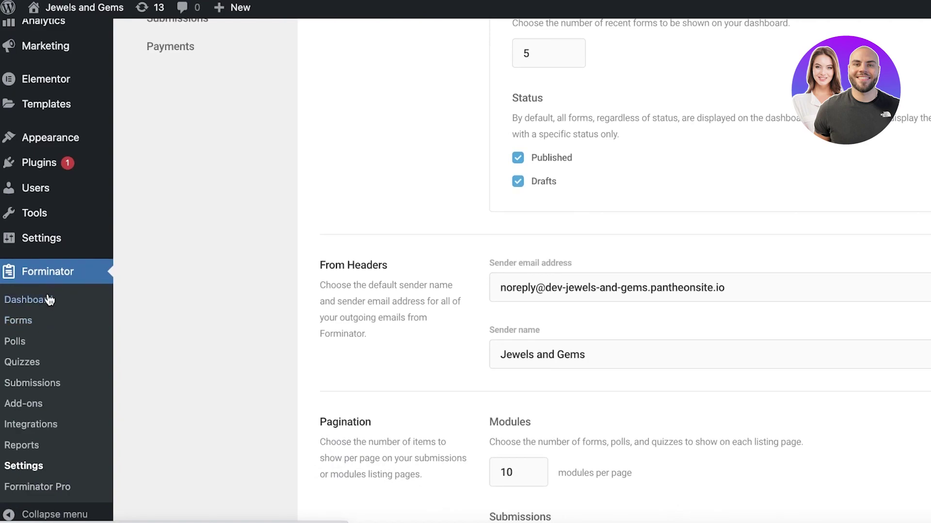
click(49, 299)
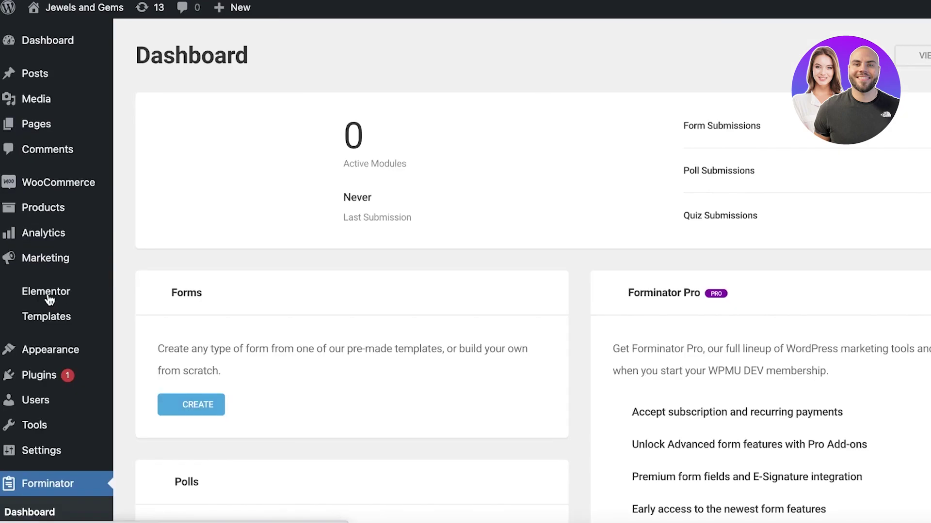
scroll(353, 205, down, 3)
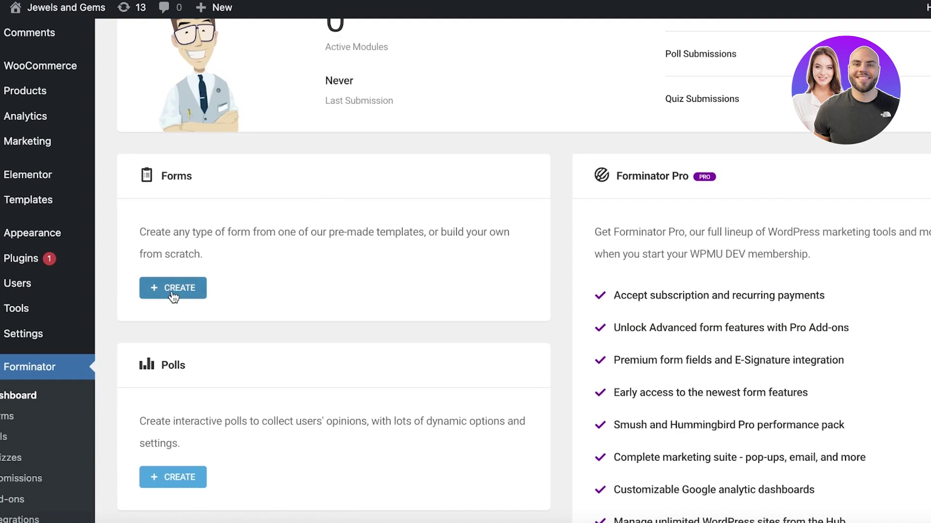
Start a new form, preview several templates, and continue with the Blank template.
click(190, 289)
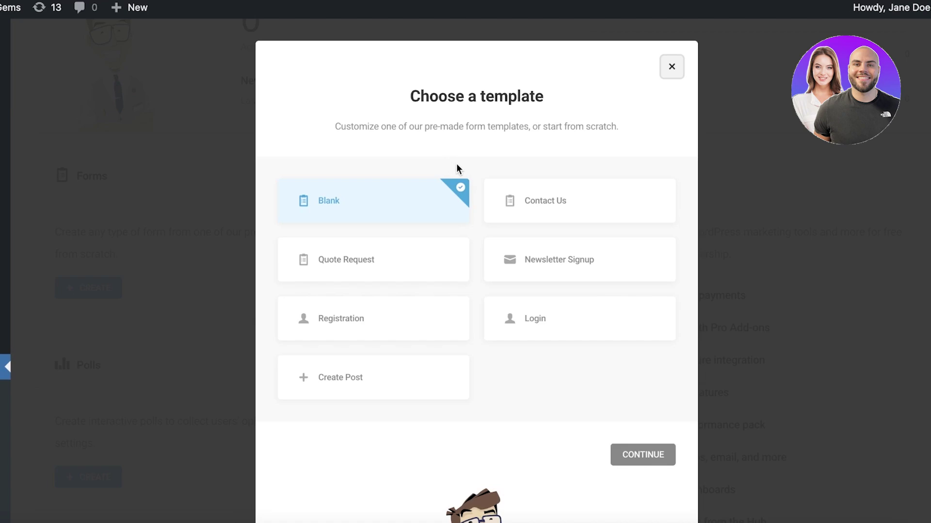
scroll(461, 172, down, 2)
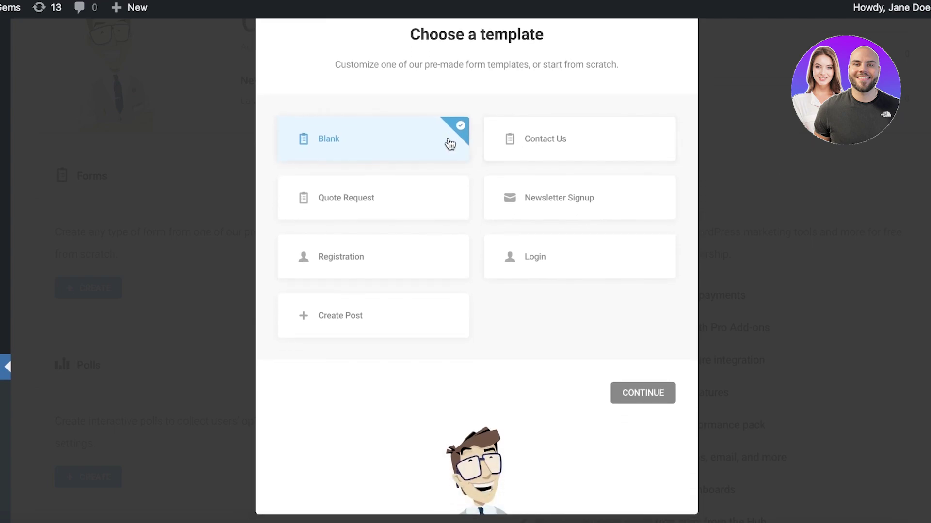
click(501, 139)
click(533, 199)
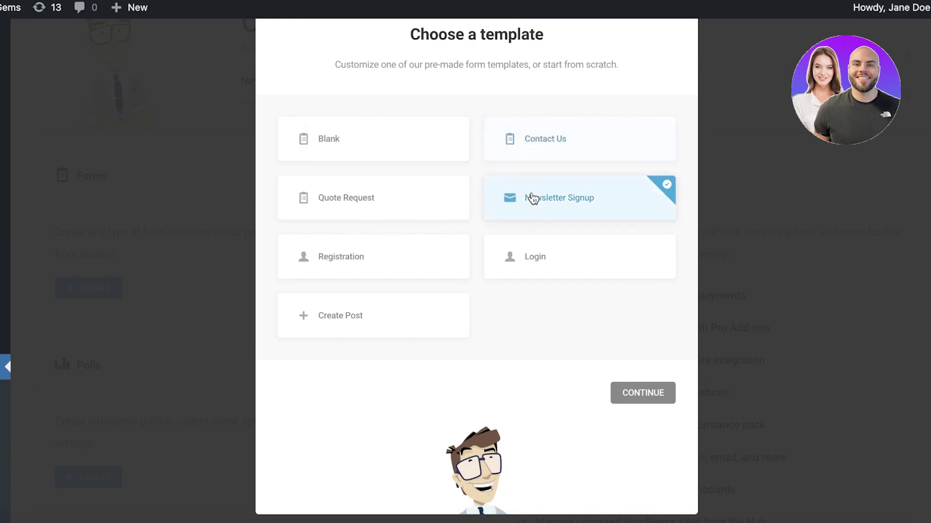
click(538, 256)
click(390, 309)
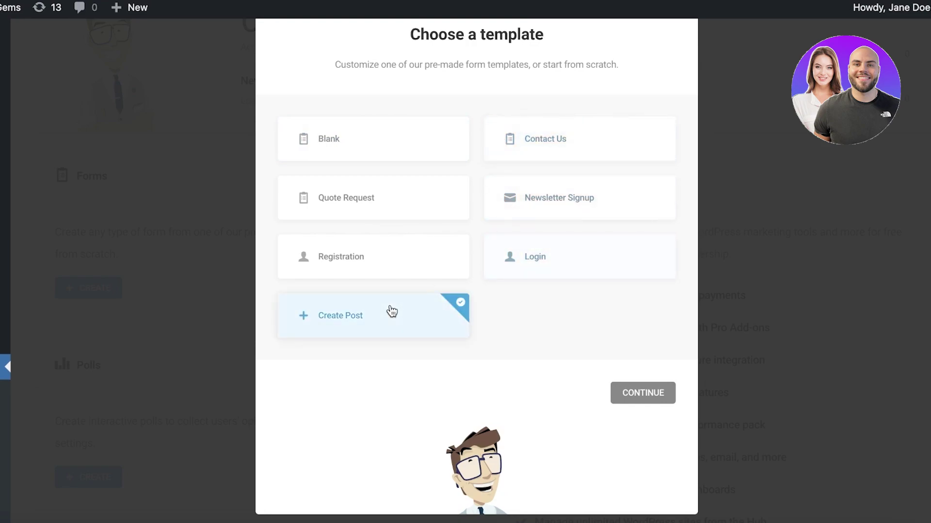
click(416, 261)
click(409, 206)
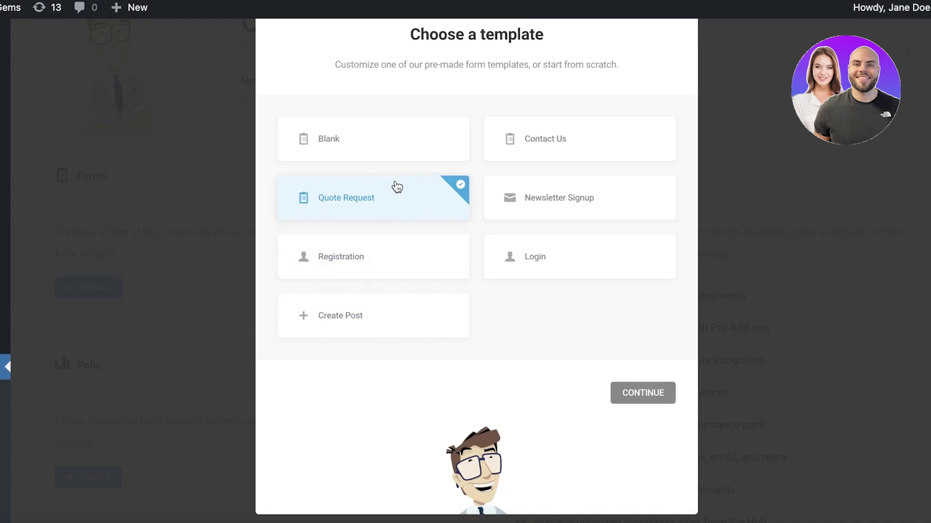
click(399, 151)
click(640, 394)
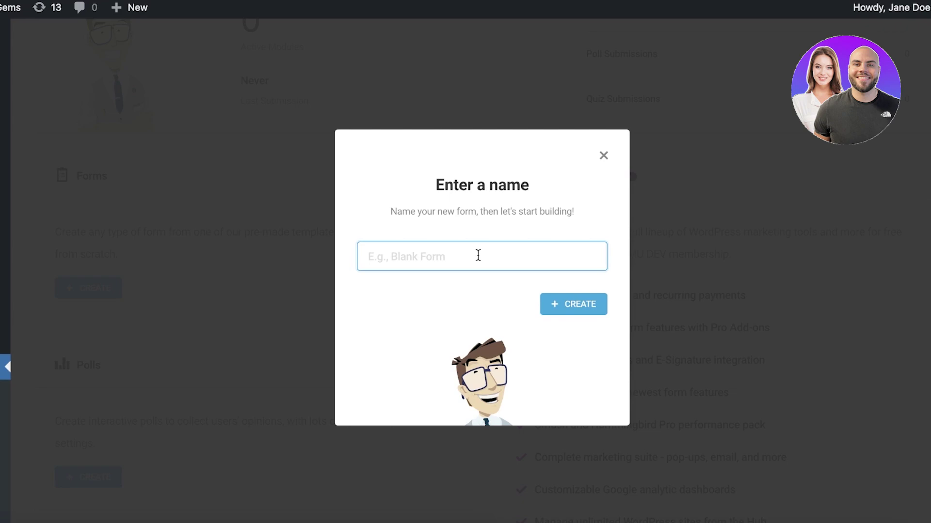
Name the new form 'Payment Form' and create it as an empty draft.
text(Payment Form)
click(563, 308)
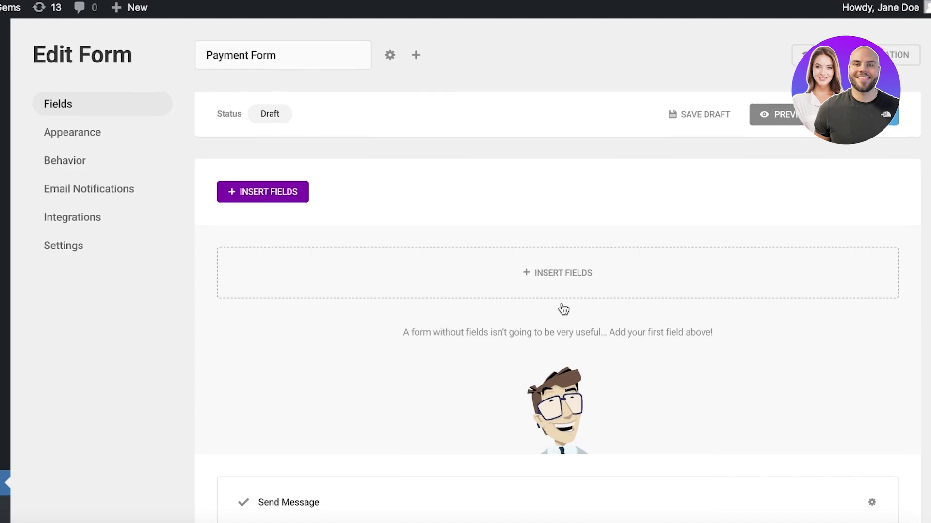
scroll(560, 311, down, 5)
scroll(561, 316, up, 2)
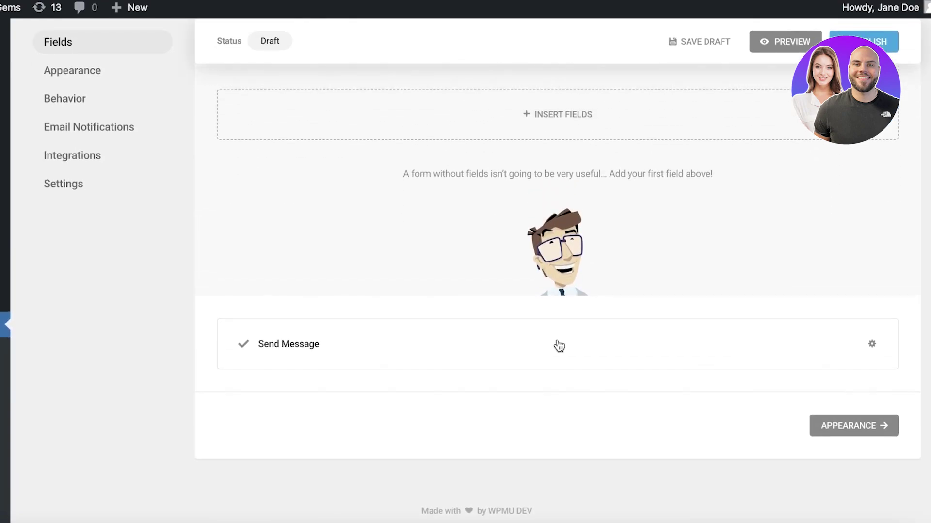
scroll(420, 220, up, 4)
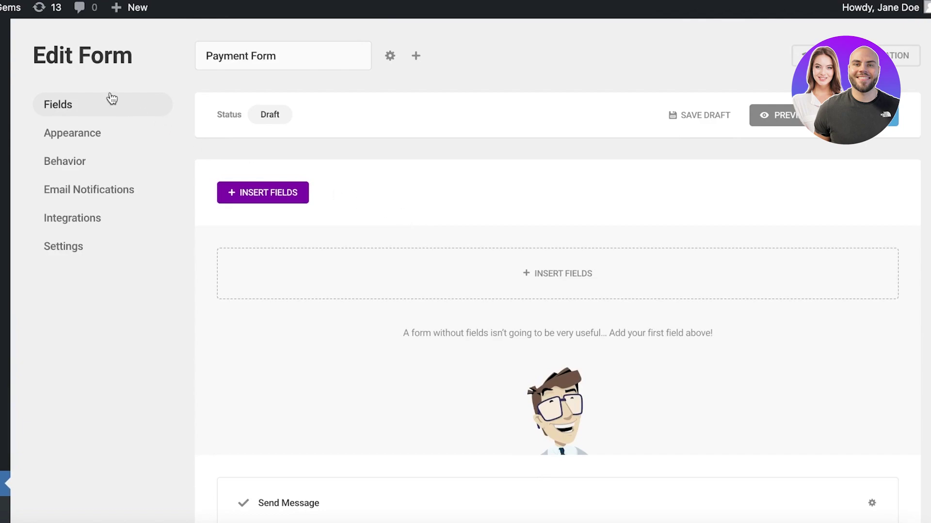
Open the field picker and select the Name and Email fields.
click(242, 192)
scroll(291, 158, down, 3)
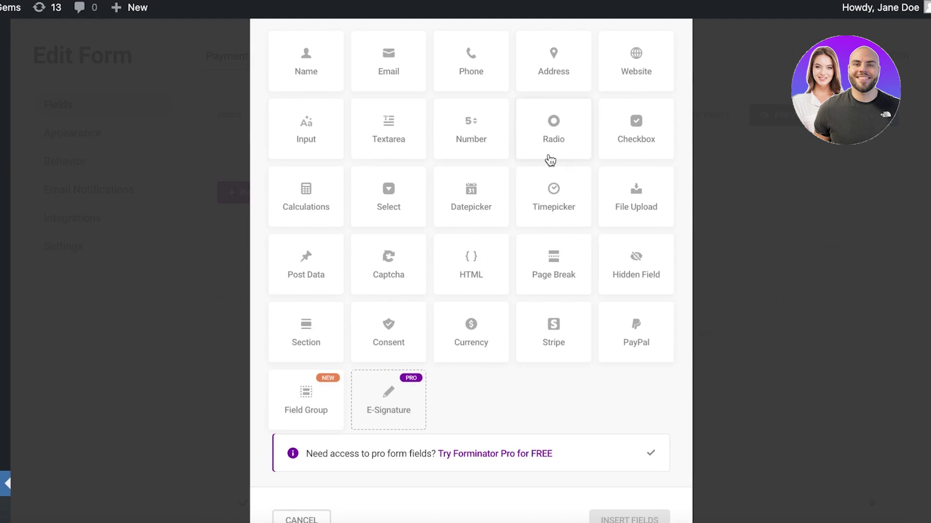
scroll(546, 165, up, 1)
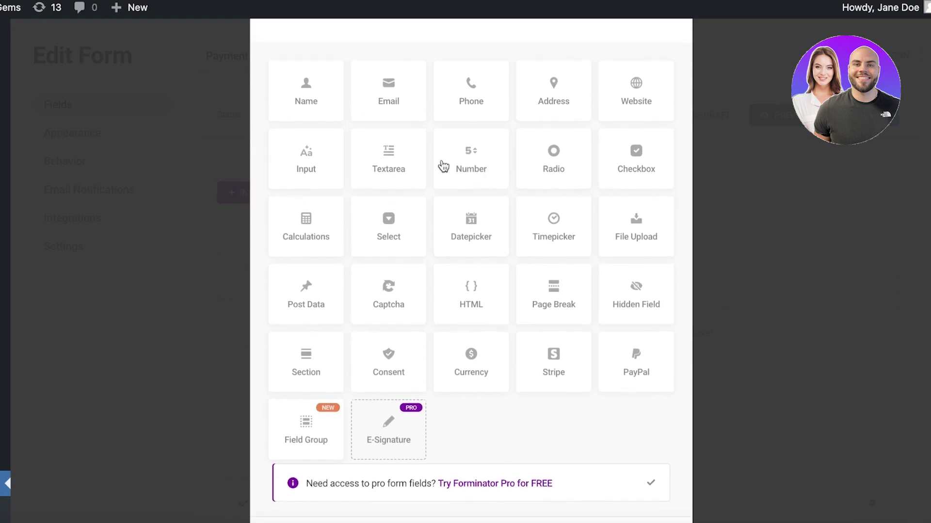
click(314, 104)
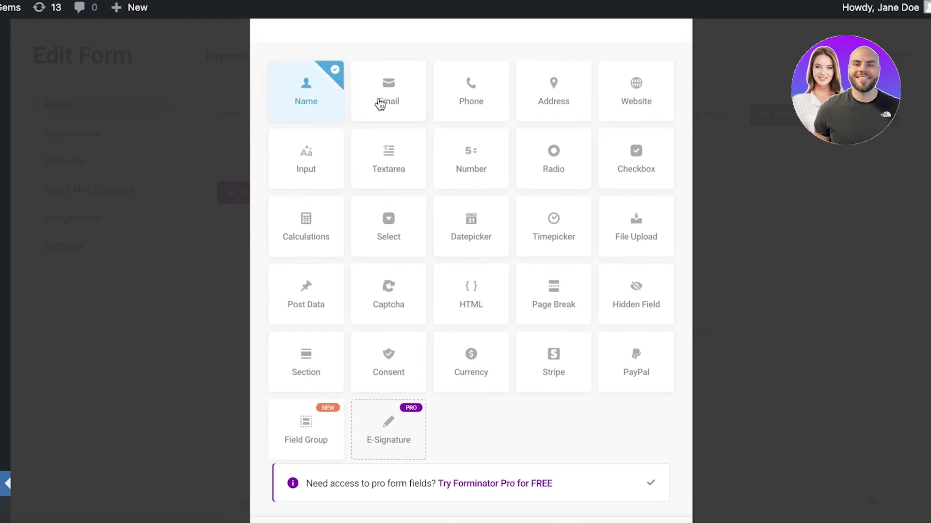
click(422, 101)
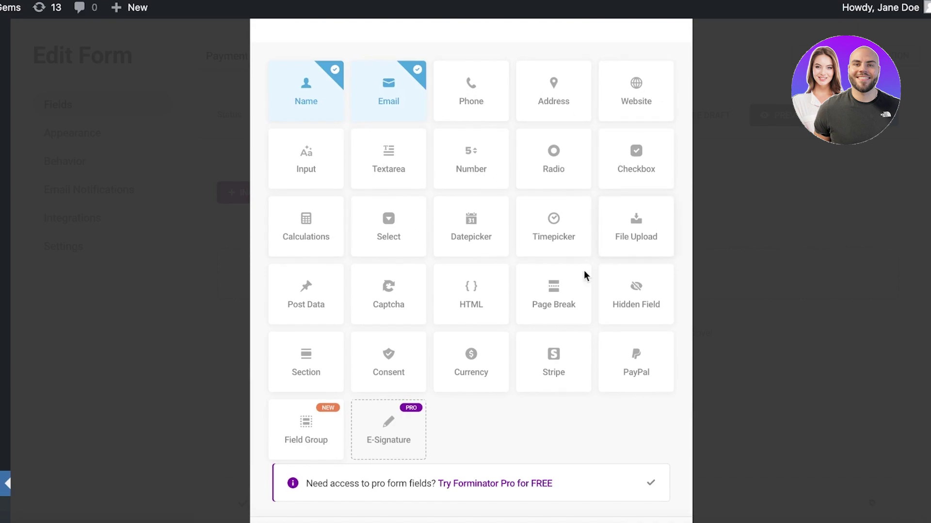
Select Currency, deselect Stripe and PayPal, and insert the chosen fields into the form.
scroll(401, 260, down, 1)
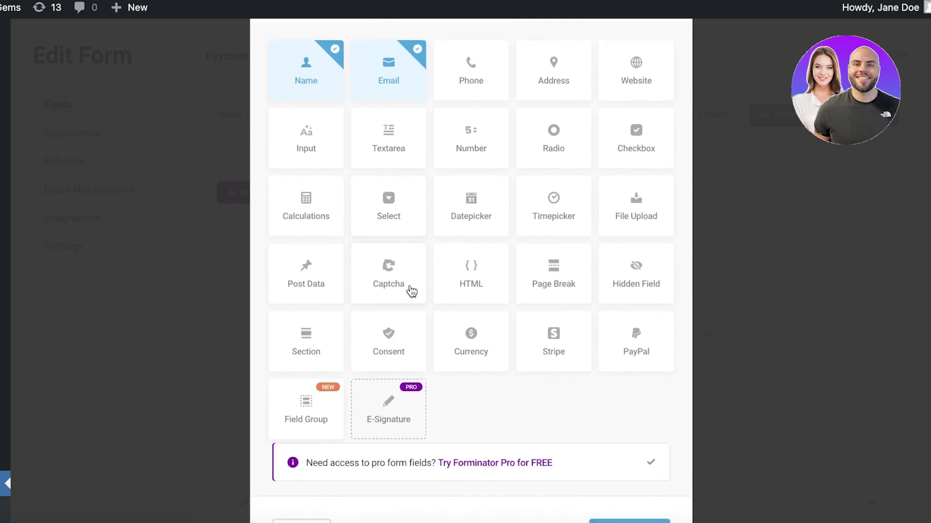
scroll(410, 291, down, 2)
scroll(410, 291, up, 4)
scroll(410, 291, down, 4)
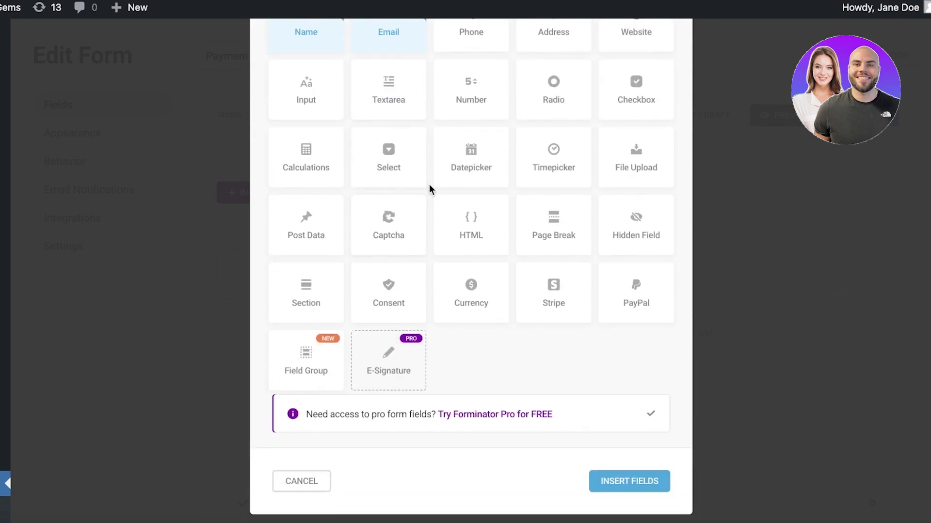
click(655, 295)
click(551, 296)
click(476, 292)
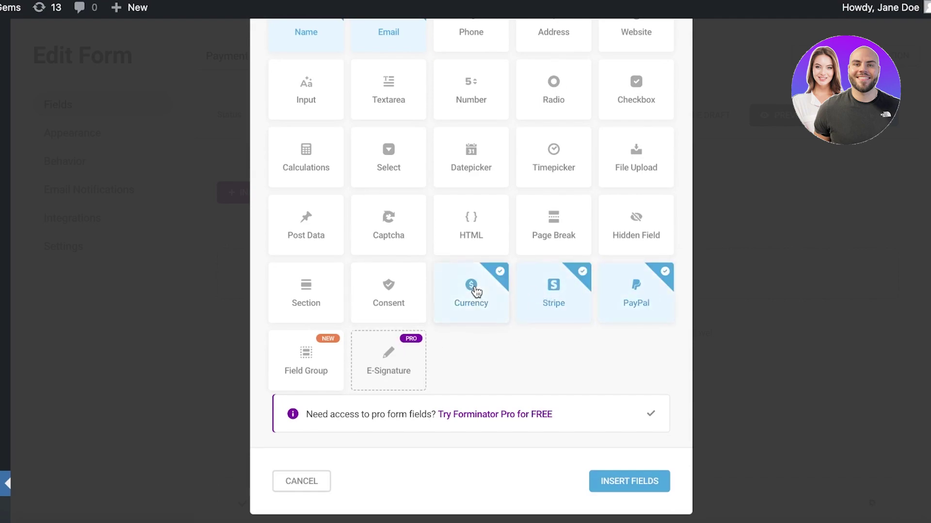
click(569, 285)
click(613, 289)
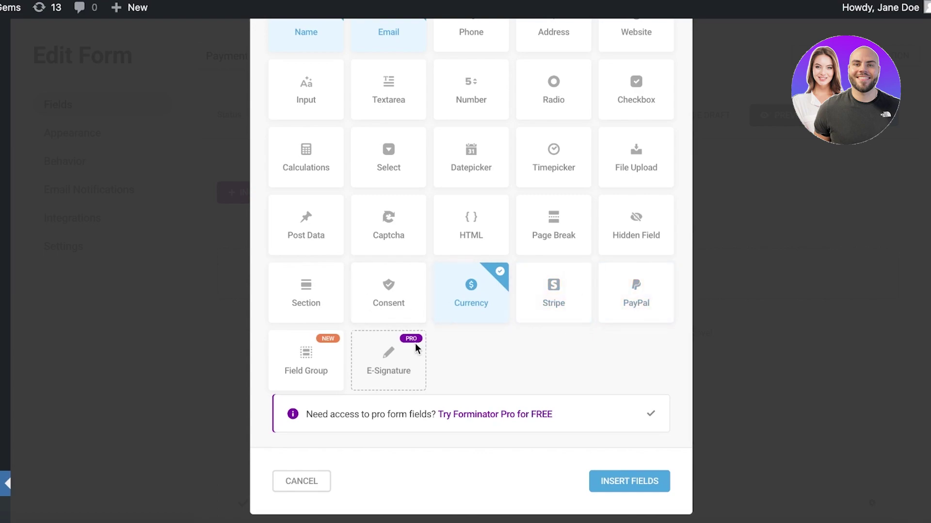
click(633, 481)
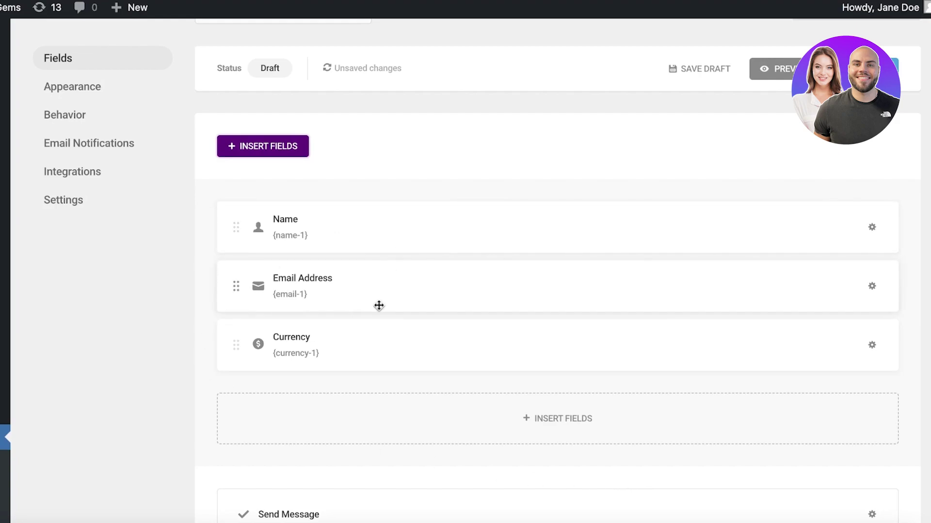
Relabel the 'Send Message' submit button to 'Submit' and apply the change.
scroll(377, 347, down, 5)
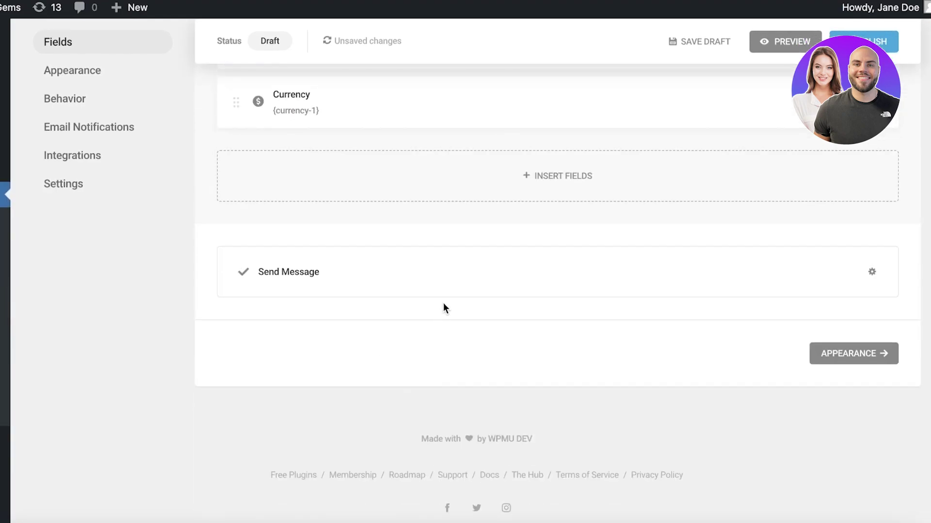
click(509, 270)
triple_click(609, 272)
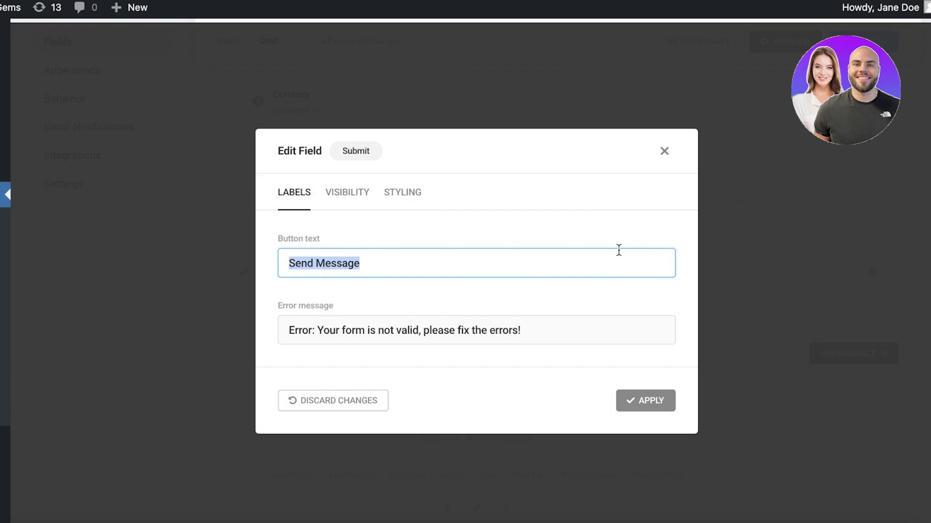
key(BackSpace)
click(645, 400)
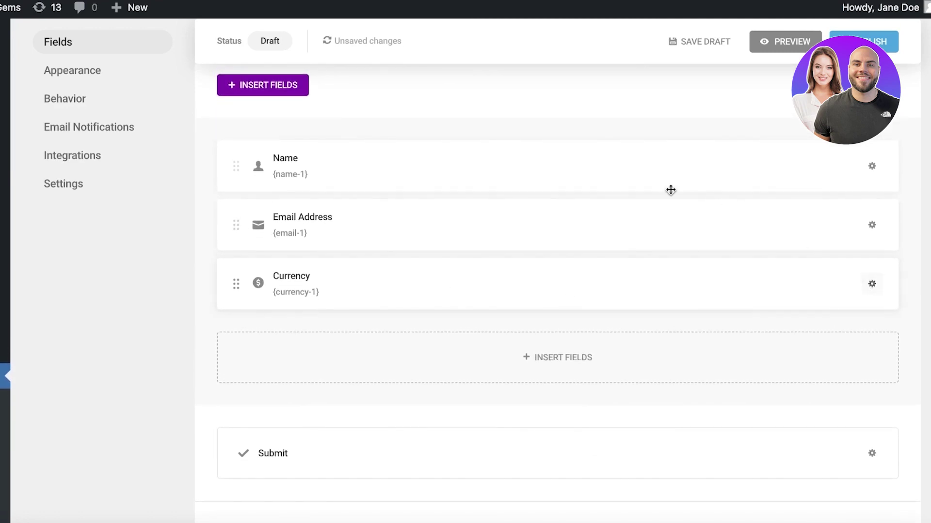
click(872, 285)
Open the Currency field's settings and mark the field as required.
click(817, 330)
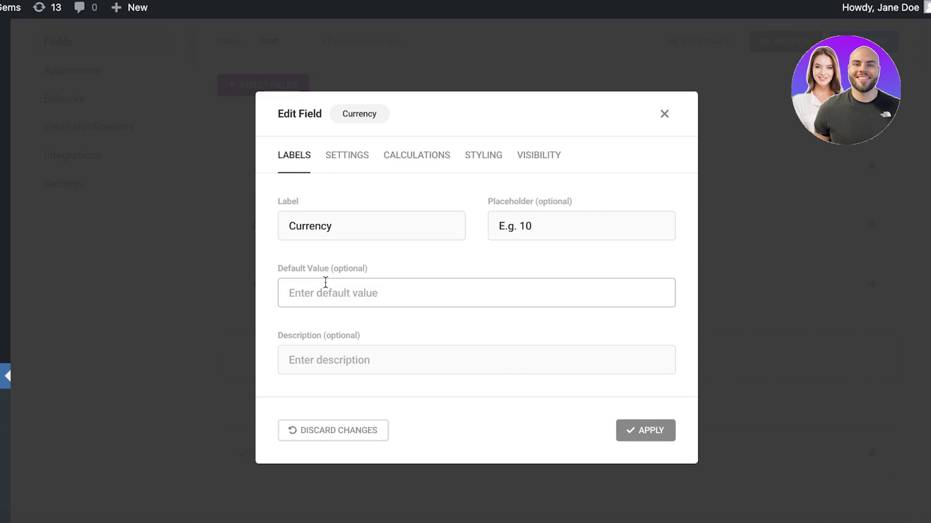
click(334, 156)
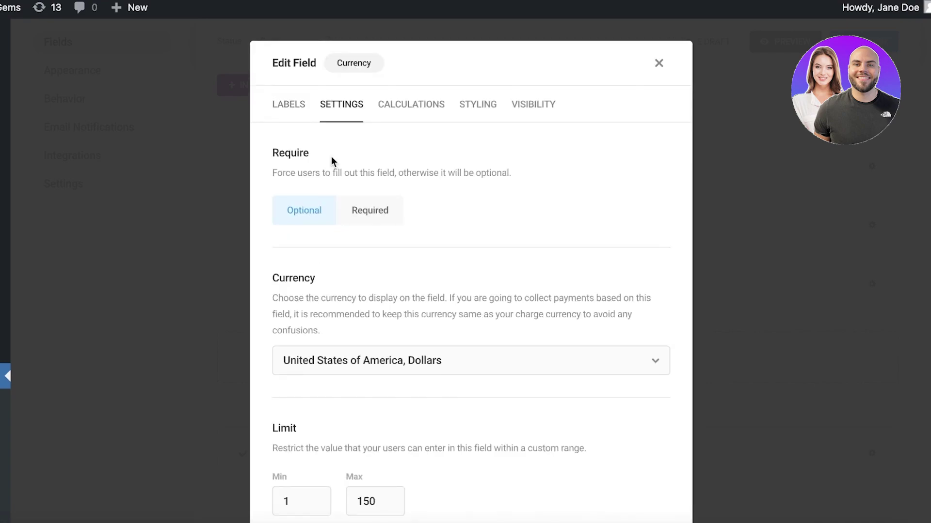
click(346, 209)
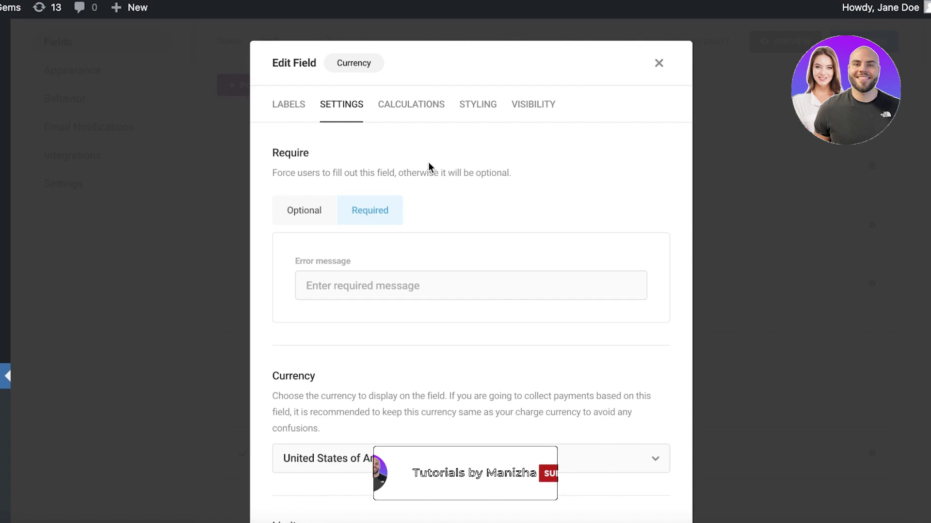
scroll(407, 228, down, 7)
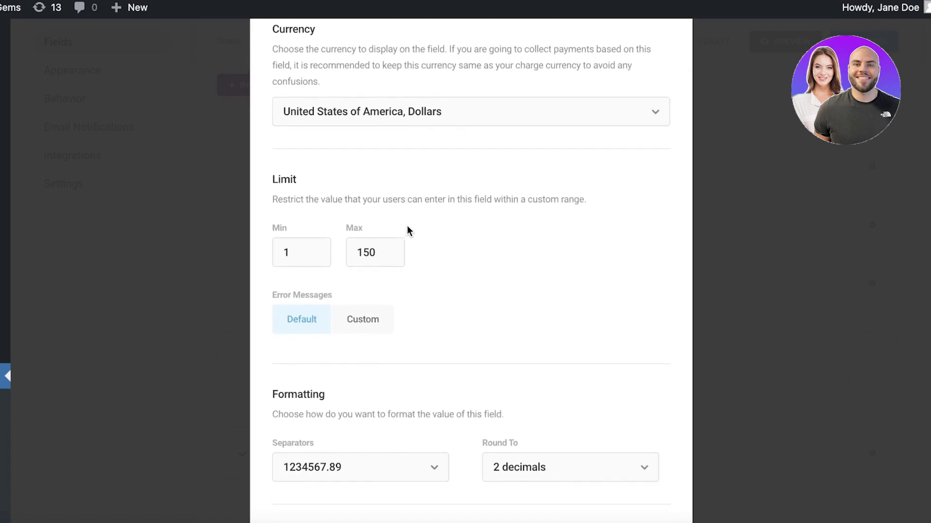
scroll(405, 218, up, 1)
Limit Currency amounts to a maximum of 600 and a minimum of 20.
click(307, 247)
double_click(367, 260)
text(600)
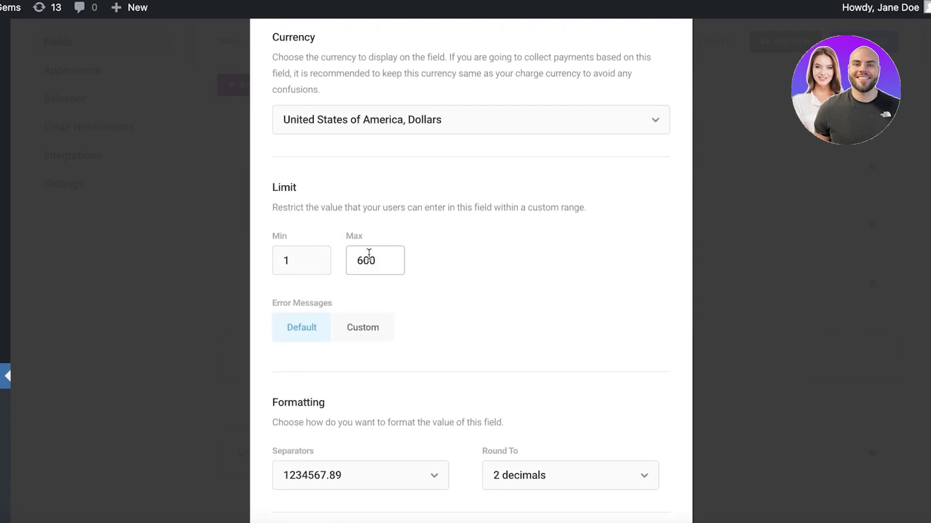
click(315, 266)
double_click(316, 268)
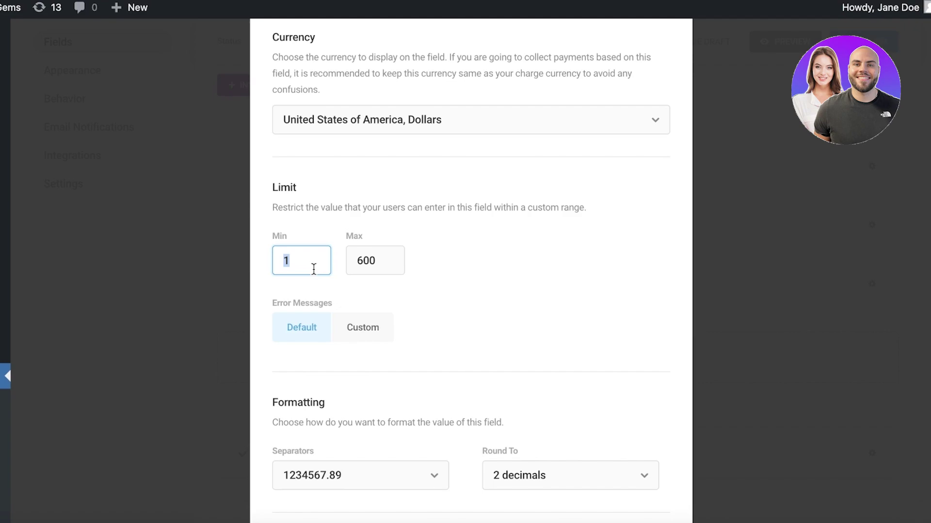
text(20)
scroll(314, 276, down, 2)
scroll(408, 232, up, 1)
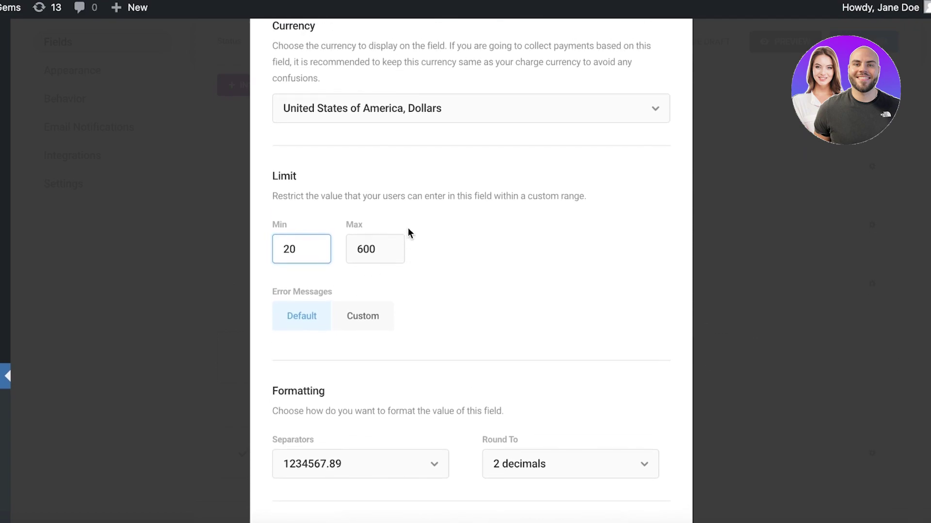
scroll(408, 232, down, 5)
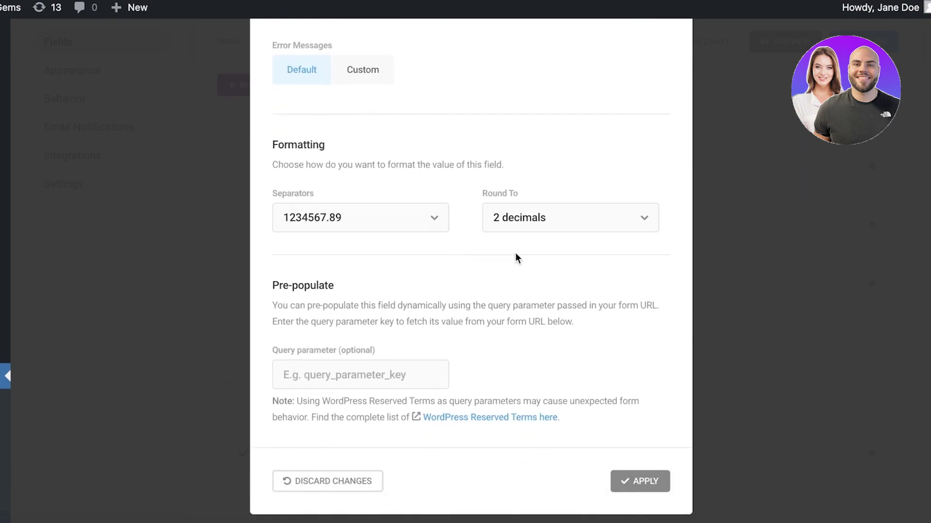
scroll(516, 252, up, 10)
click(407, 112)
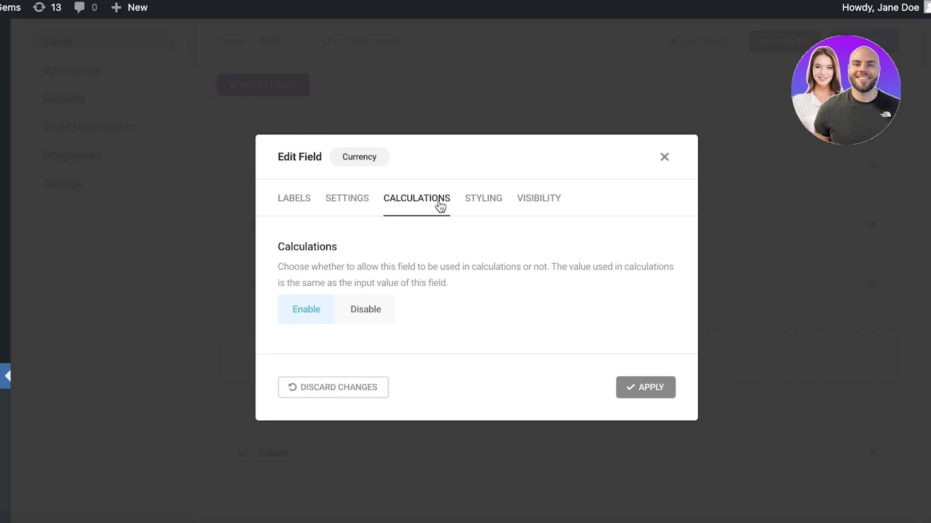
click(480, 199)
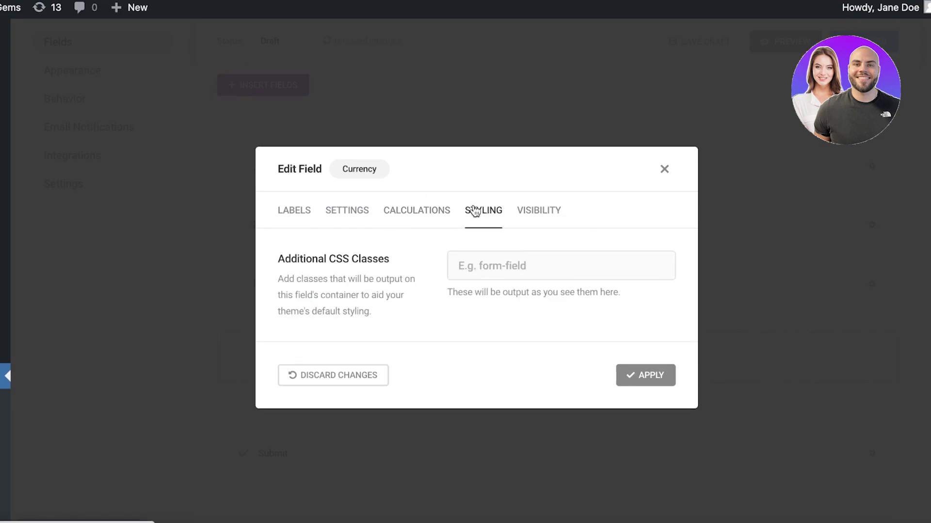
click(517, 211)
click(334, 122)
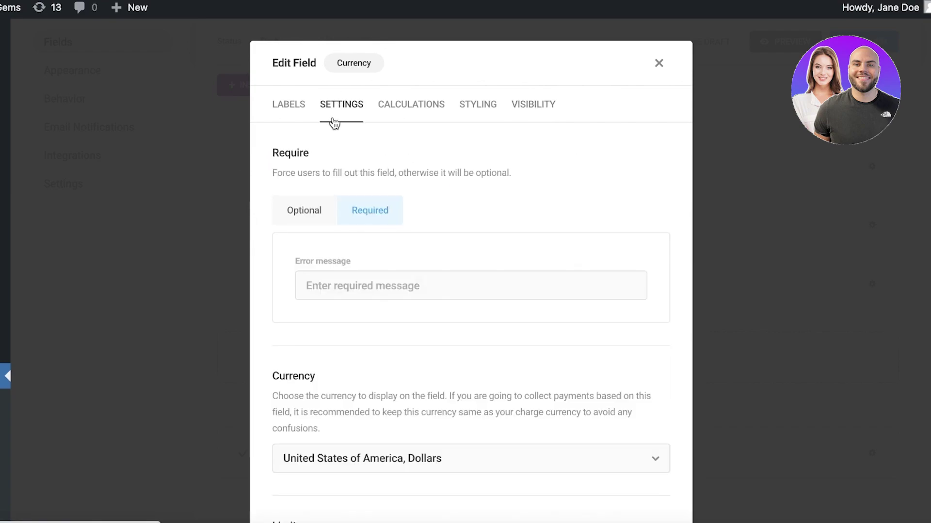
scroll(335, 134, down, 10)
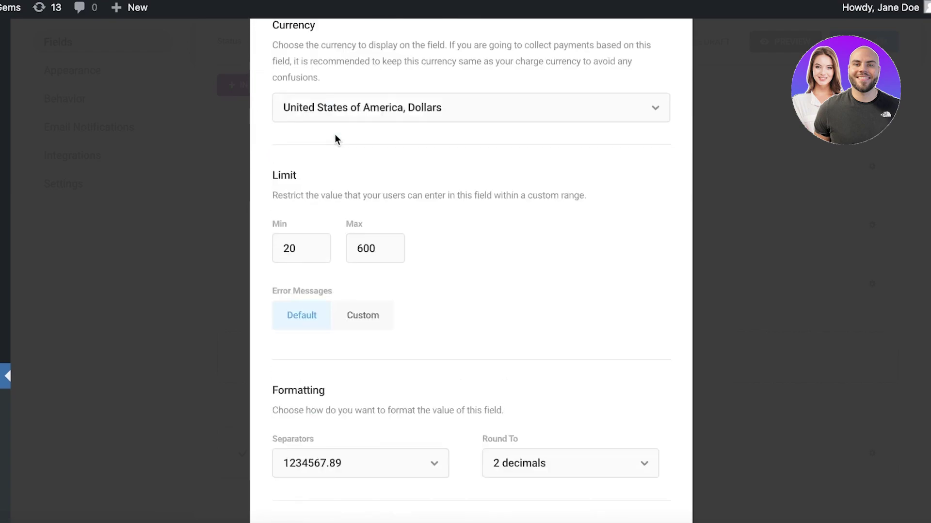
scroll(336, 160, up, 3)
click(354, 112)
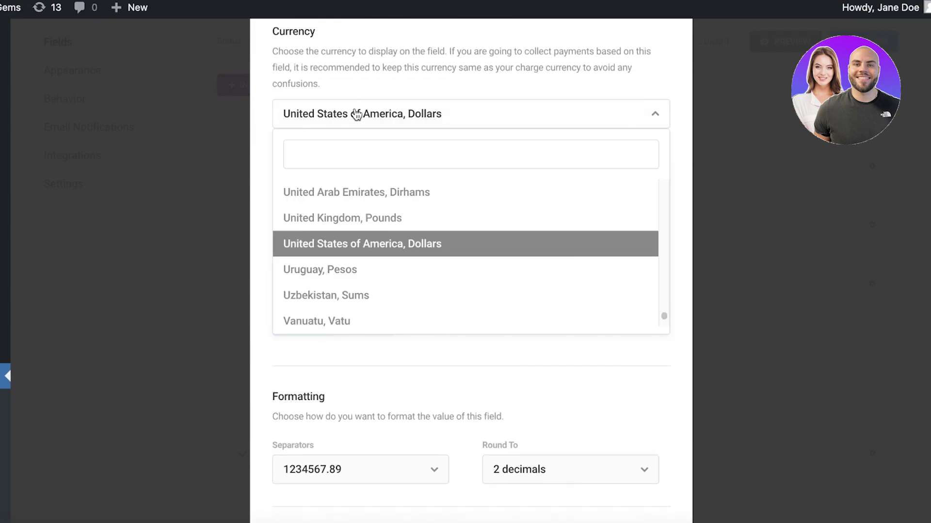
click(368, 244)
scroll(371, 227, up, 5)
click(289, 104)
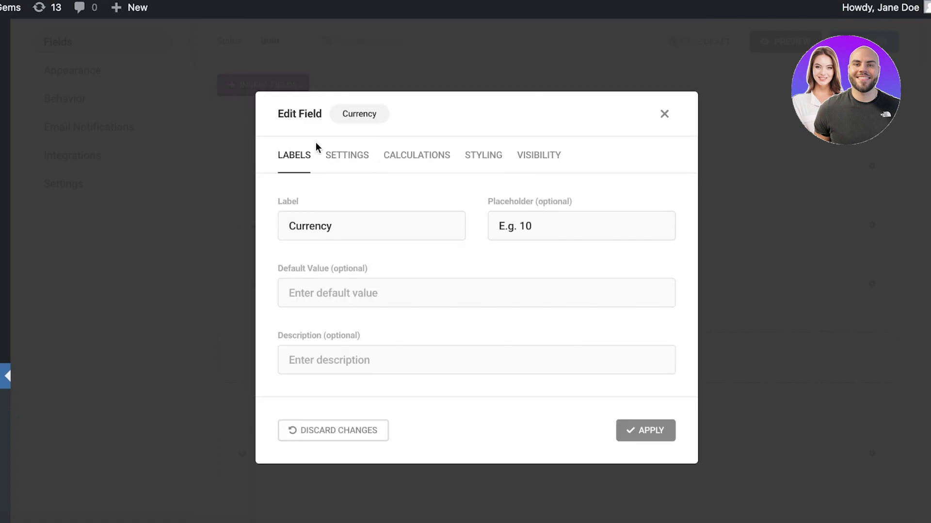
Apply the Currency field edits, then set the Name field to Required with message 'Name is required'.
click(638, 439)
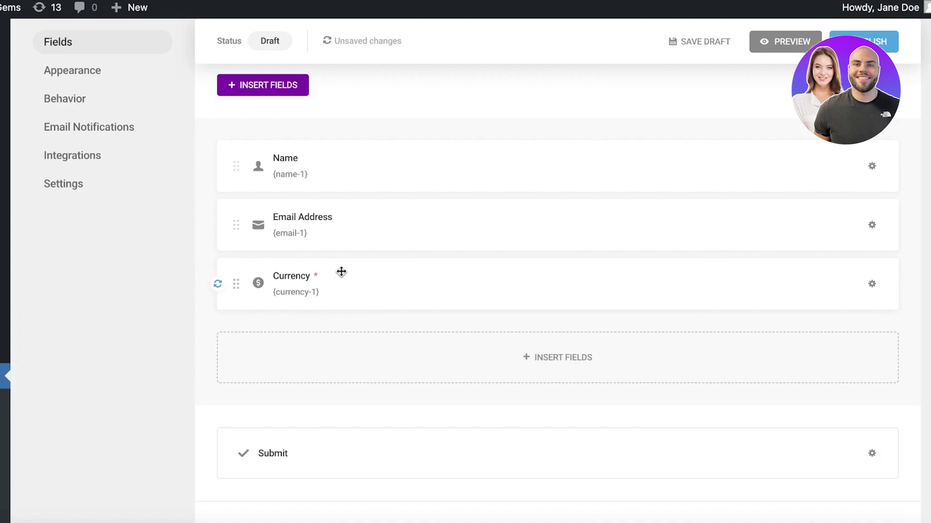
scroll(359, 289, down, 2)
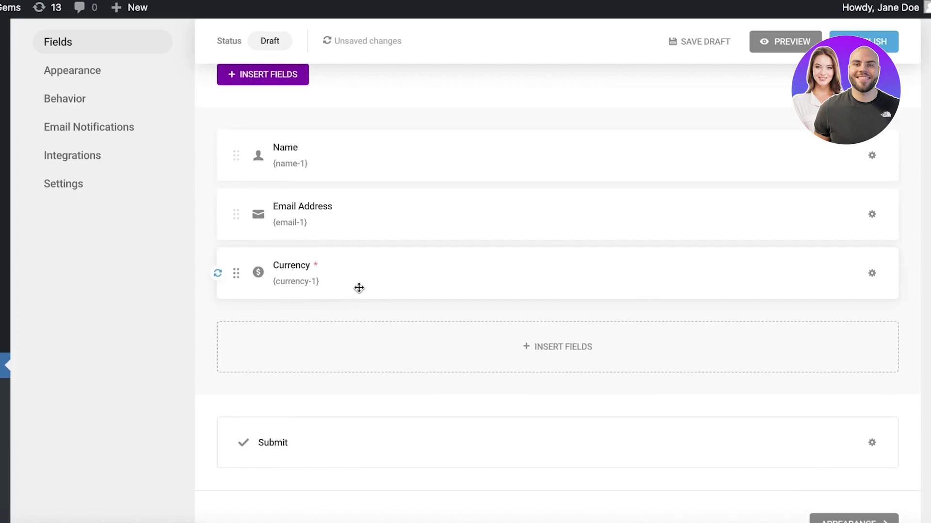
click(872, 150)
click(811, 204)
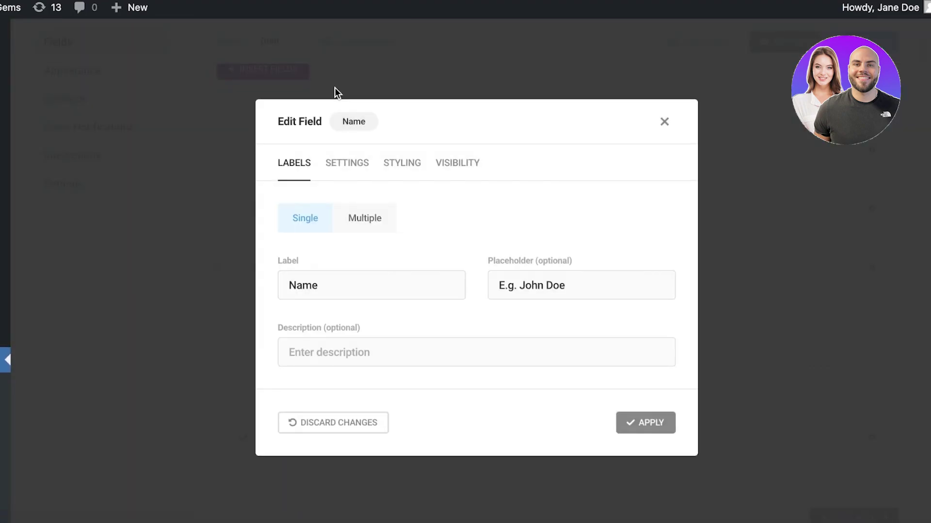
click(351, 163)
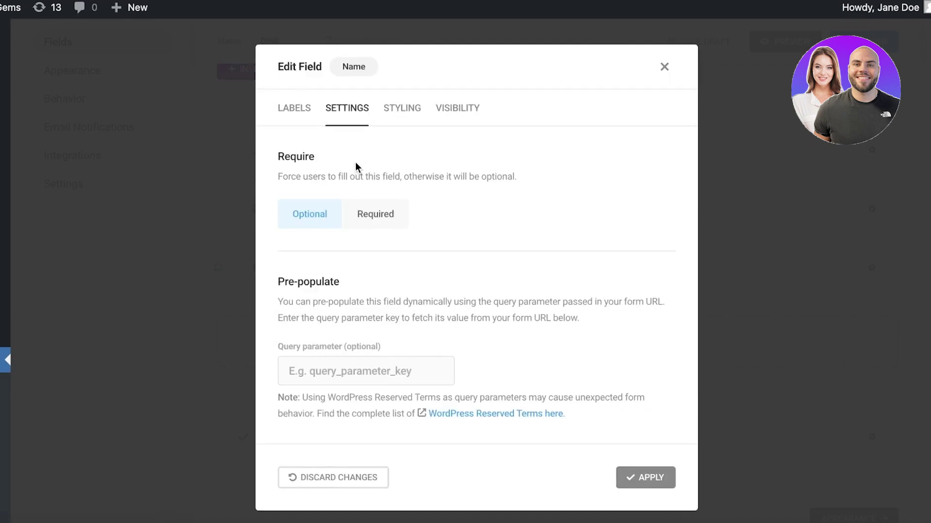
click(371, 211)
scroll(489, 290, down, 3)
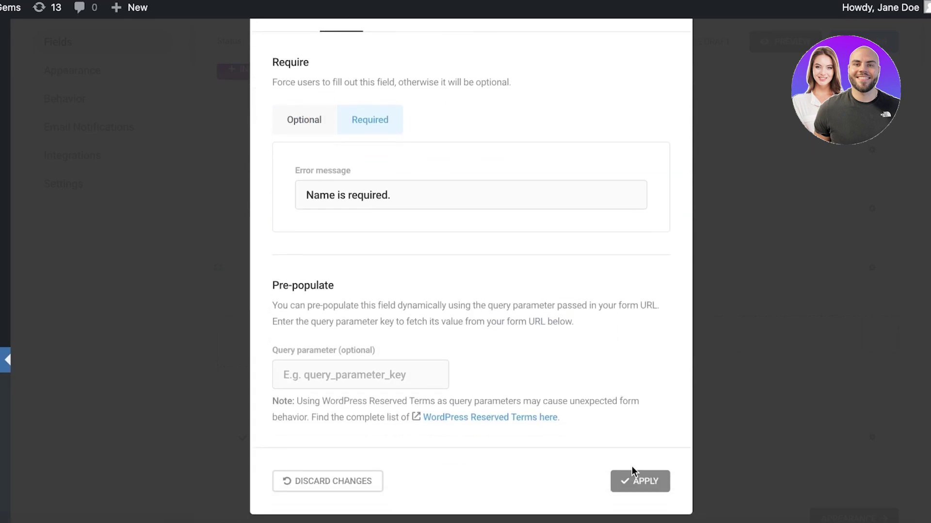
click(638, 482)
scroll(840, 348, down, 4)
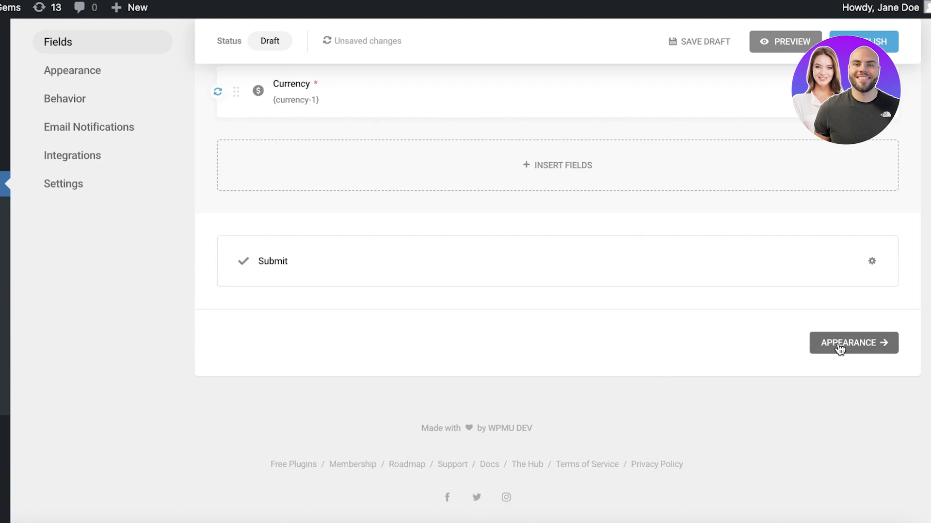
Move to the Appearance step and review its Default design style, default colours and theme fonts.
click(839, 346)
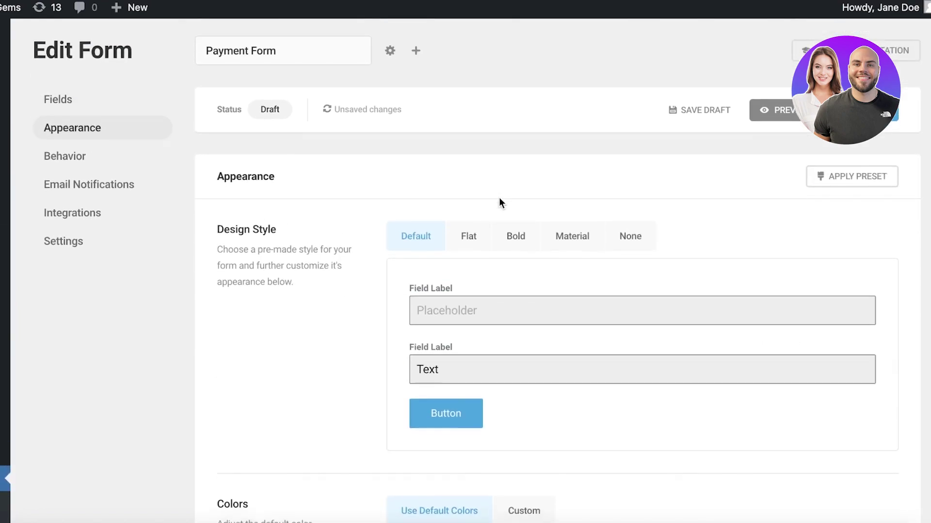
scroll(499, 203, down, 2)
scroll(499, 203, up, 2)
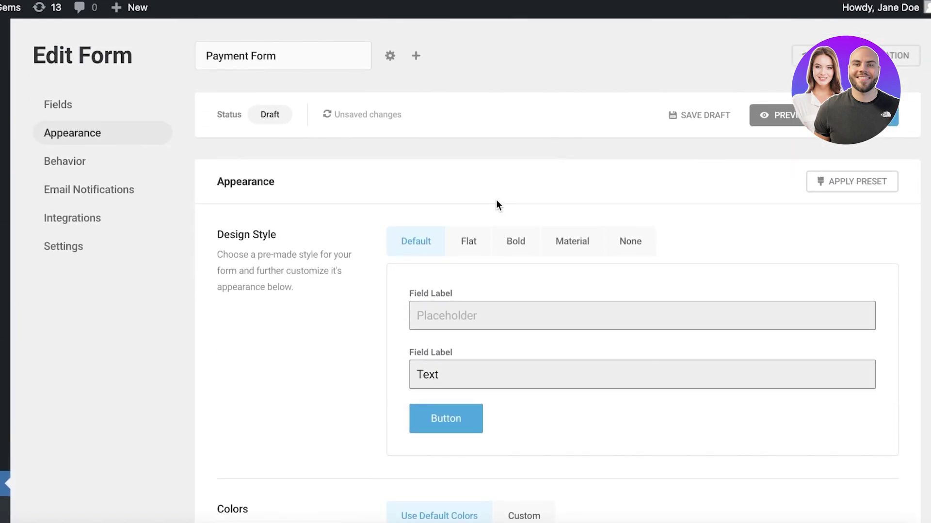
scroll(496, 203, down, 8)
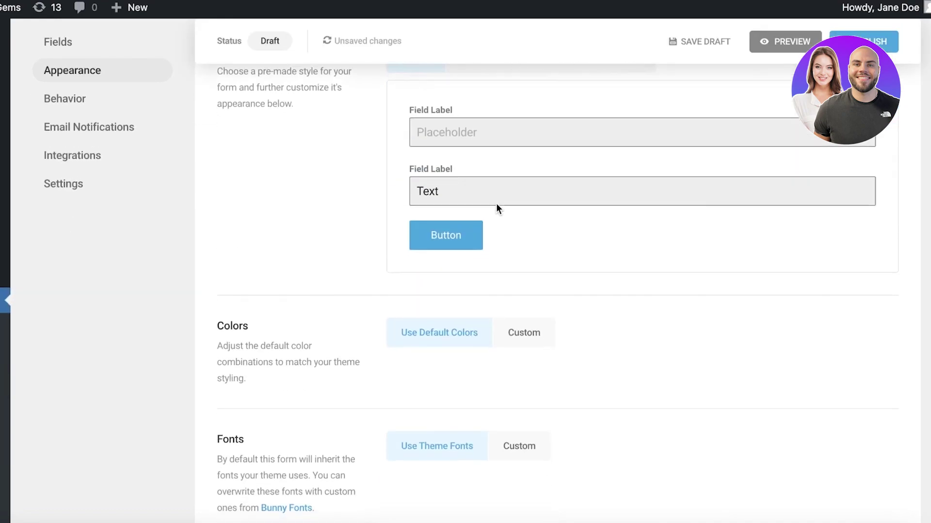
scroll(495, 205, up, 8)
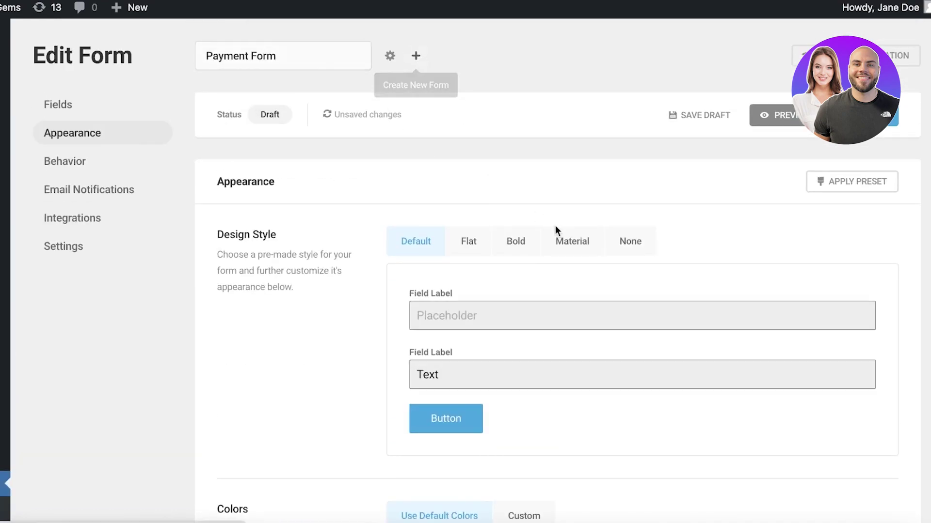
scroll(555, 228, down, 8)
scroll(440, 180, down, 4)
scroll(374, 149, up, 3)
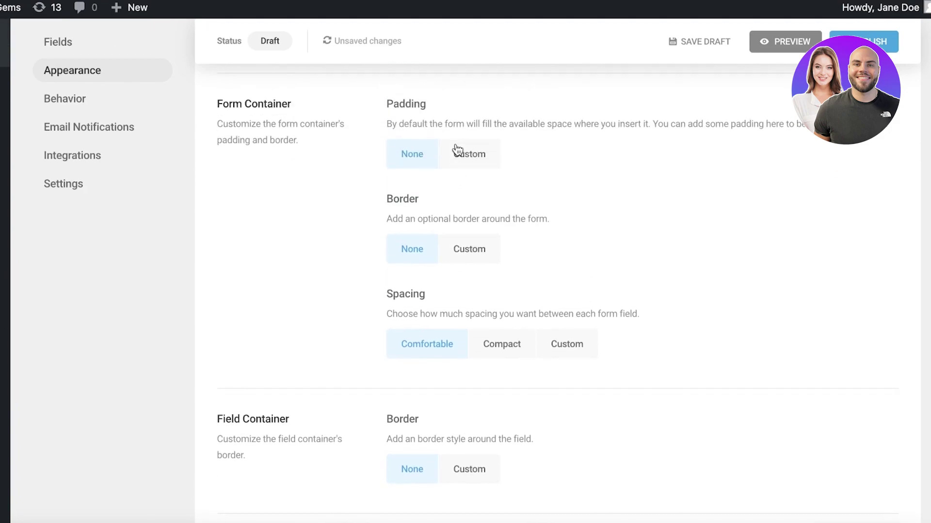
scroll(509, 162, down, 4)
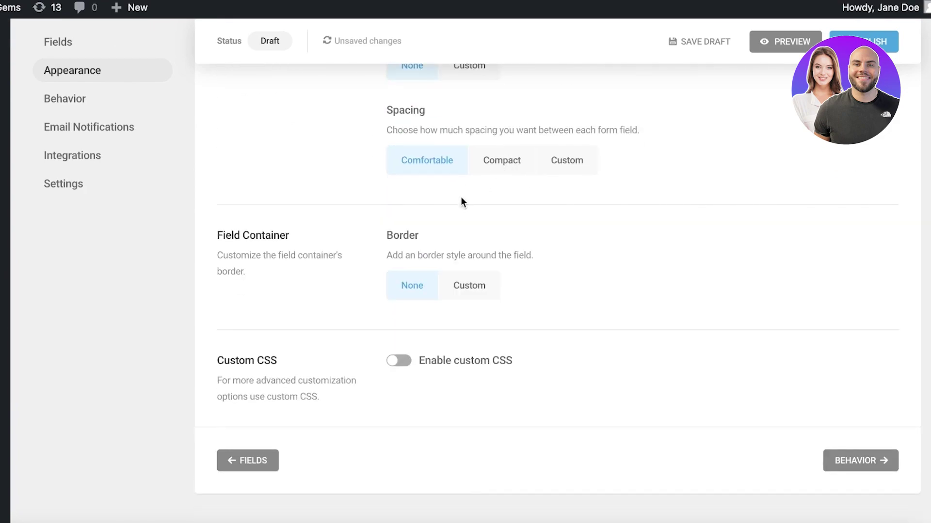
scroll(461, 202, down, 2)
scroll(464, 208, up, 8)
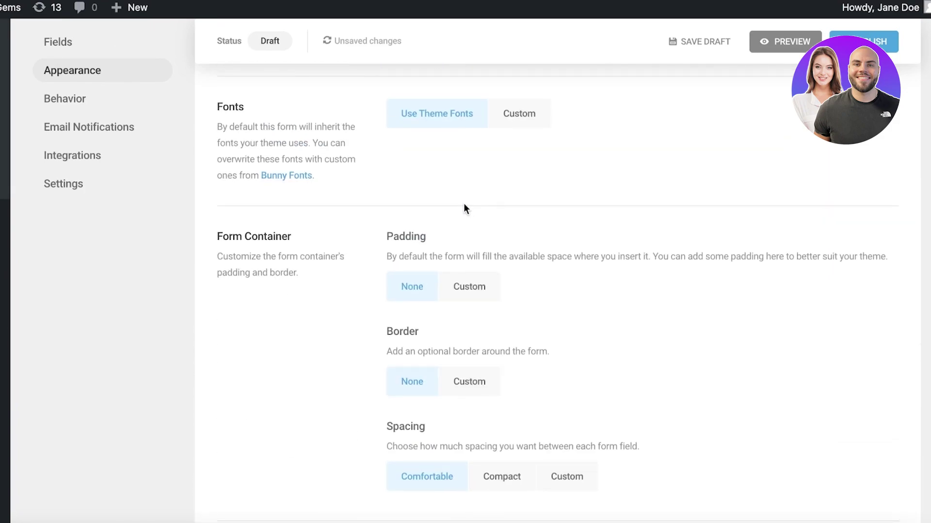
scroll(463, 202, up, 10)
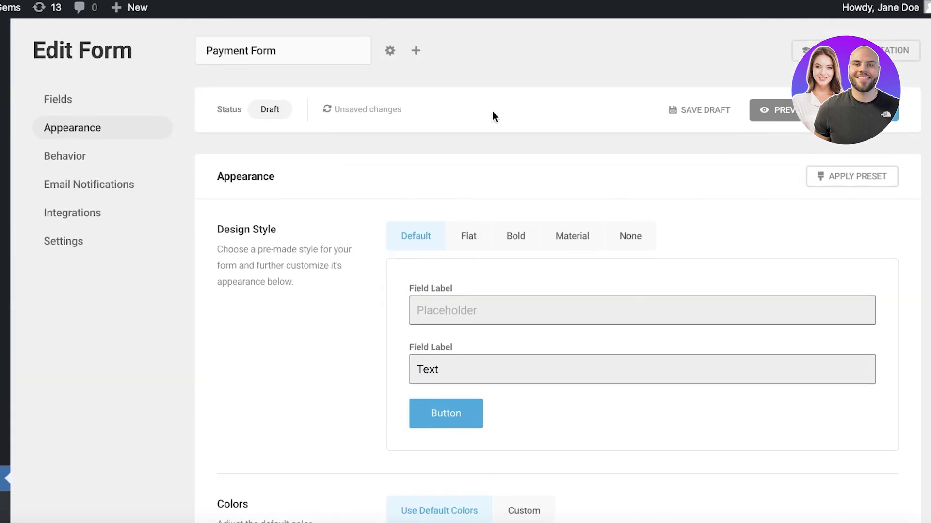
scroll(498, 243, down, 4)
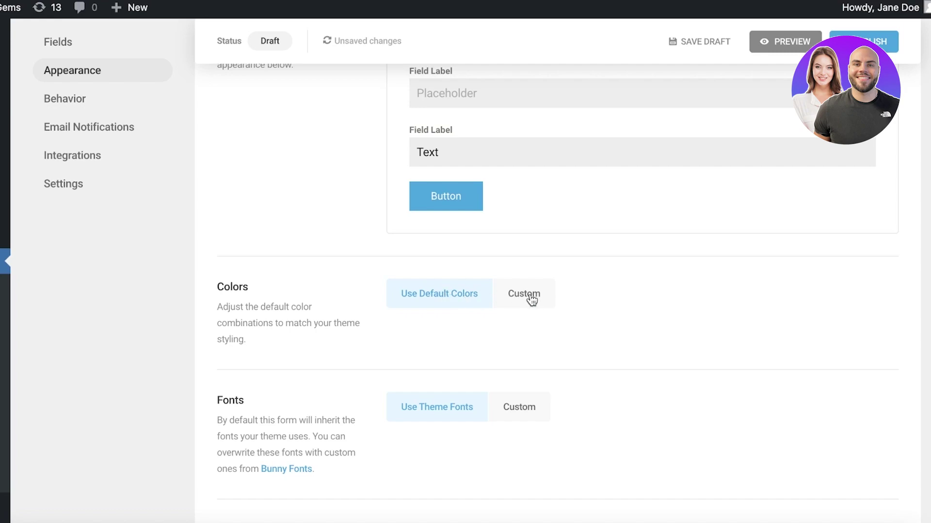
Switch the form to custom colours and make the Form Container border transparent.
click(531, 299)
scroll(532, 301, down, 4)
click(487, 192)
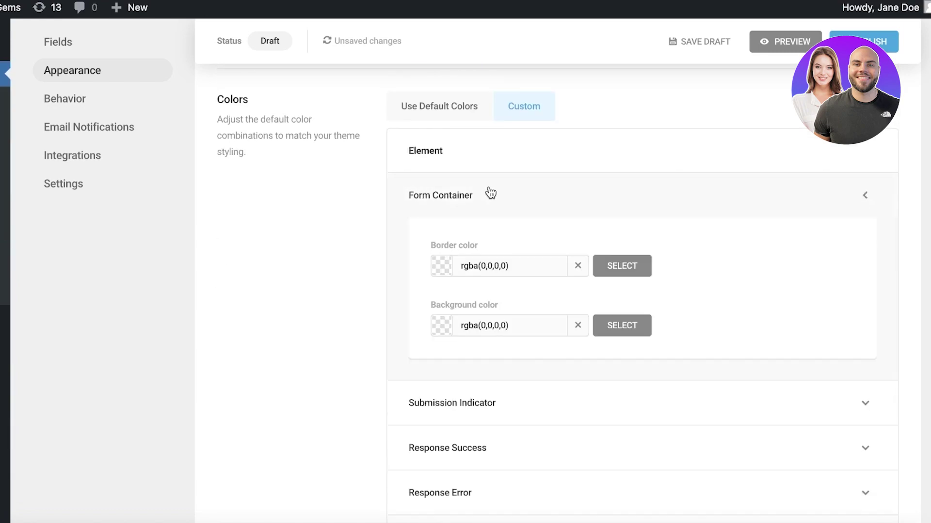
click(442, 266)
click(511, 433)
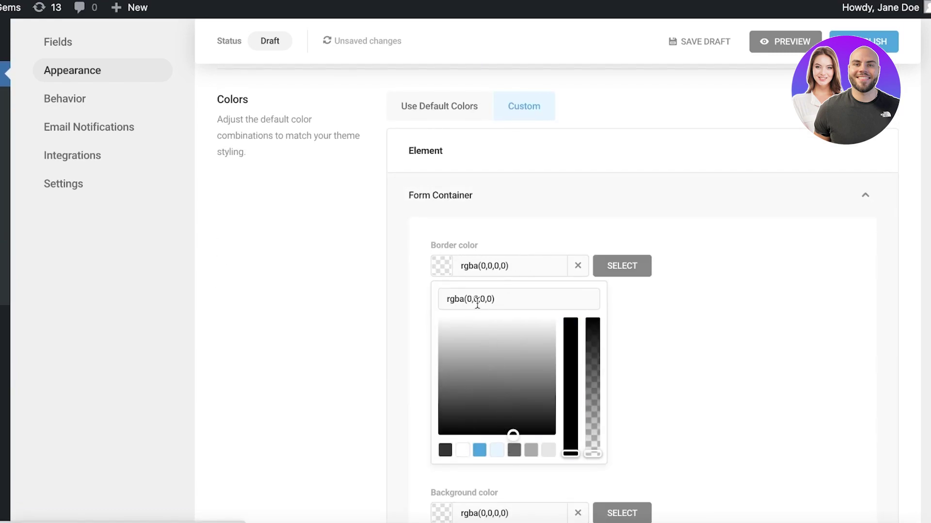
click(332, 289)
scroll(333, 289, down, 4)
scroll(451, 266, down, 3)
scroll(460, 344, down, 1)
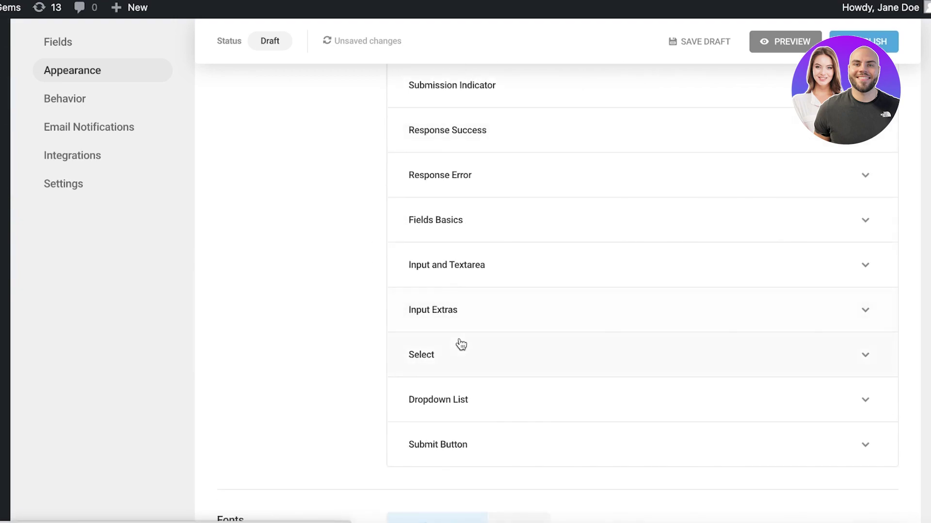
Set the Select field icon colour to #dcdfe8.
click(460, 345)
scroll(443, 397, down, 4)
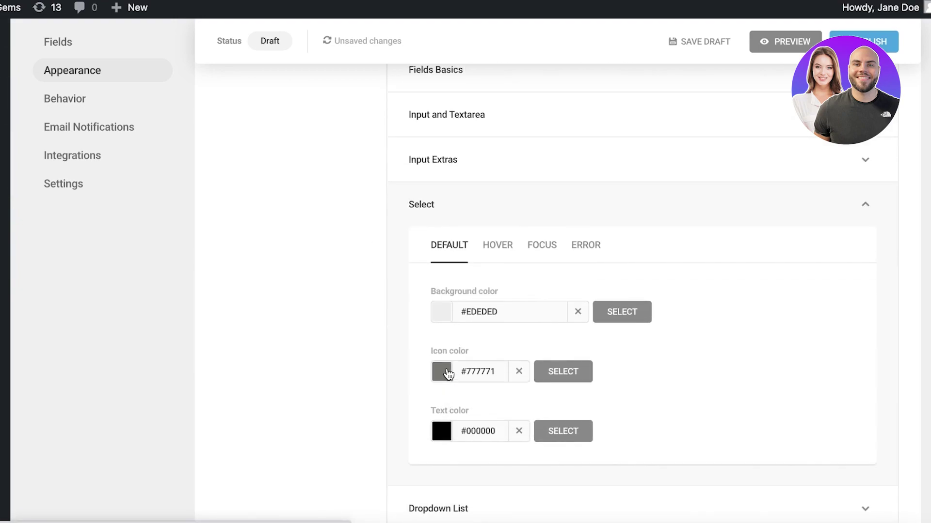
click(442, 371)
drag(490, 438, 511, 435)
click(633, 420)
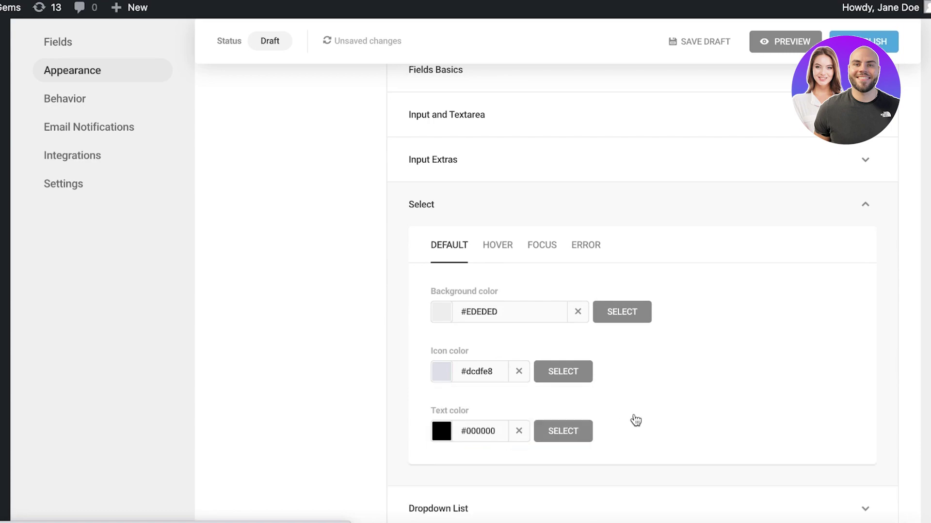
scroll(511, 333, down, 2)
scroll(444, 316, down, 5)
Set the Submit button background colour to pink #fc19de.
click(443, 290)
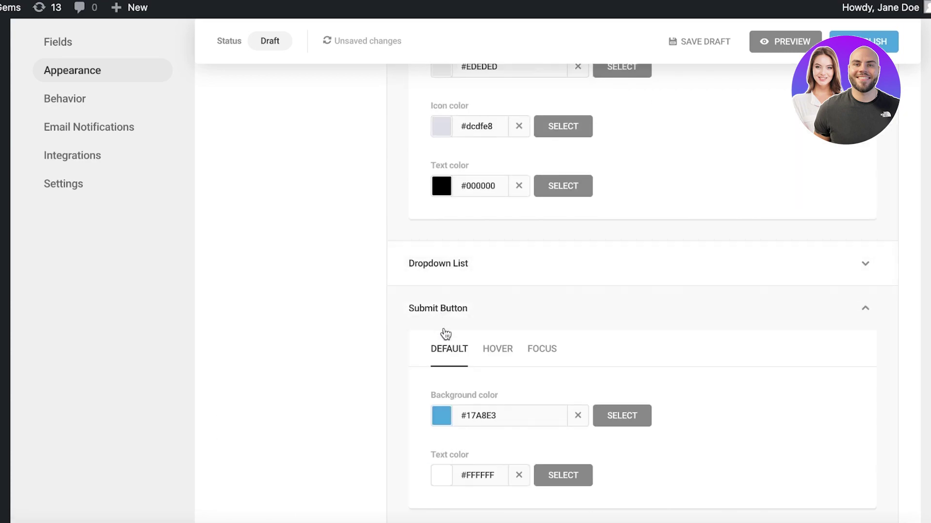
click(441, 413)
drag(547, 477, 538, 469)
click(641, 393)
scroll(632, 351, down, 8)
scroll(595, 322, up, 8)
scroll(533, 301, down, 1)
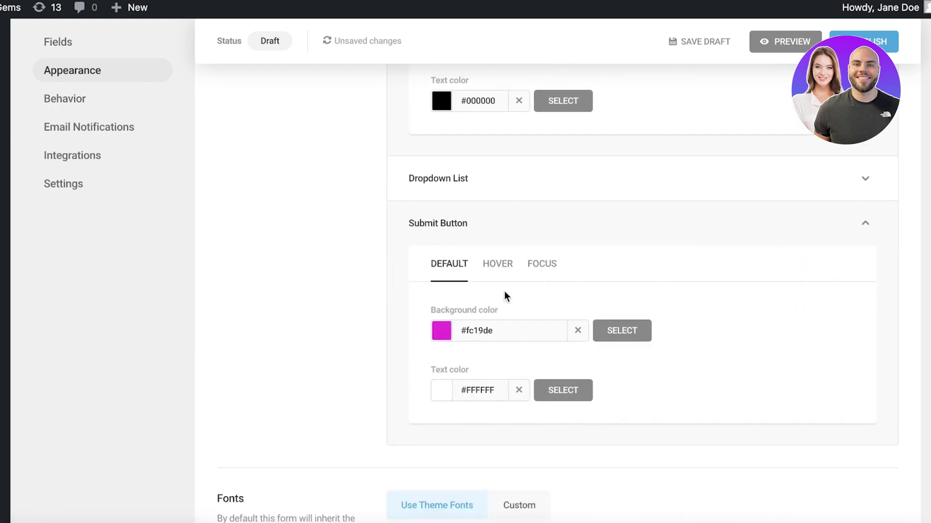
scroll(505, 286, up, 10)
scroll(512, 267, down, 15)
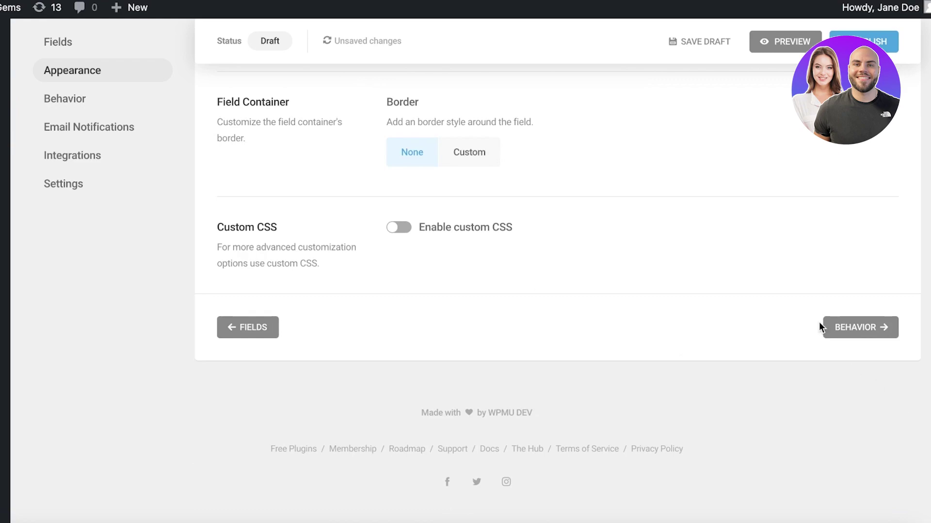
In Behavior, replace the Inline Message text with 'Thank you for your purchase!'.
click(828, 328)
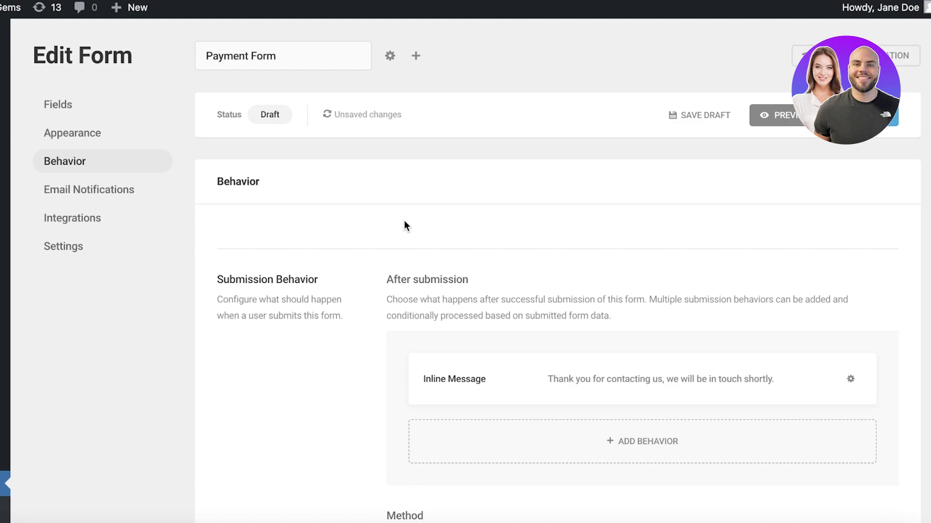
scroll(404, 223, down, 3)
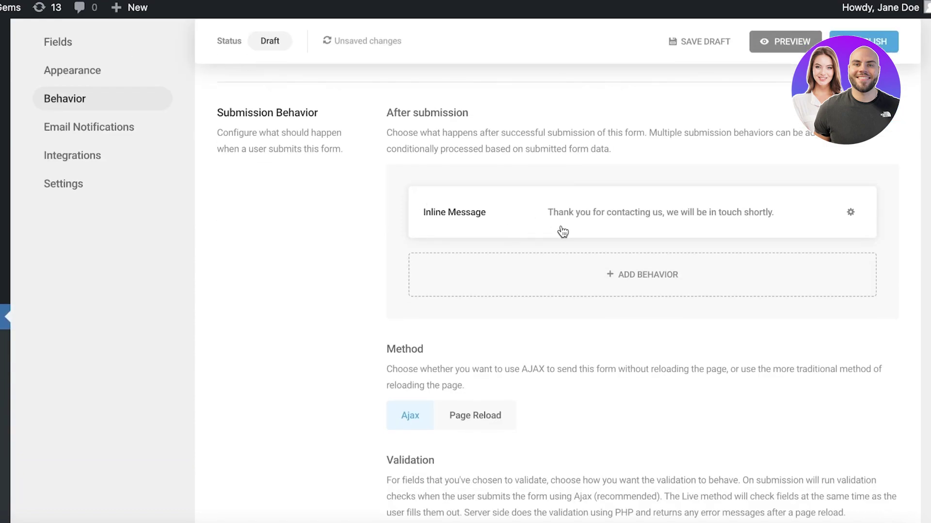
click(737, 209)
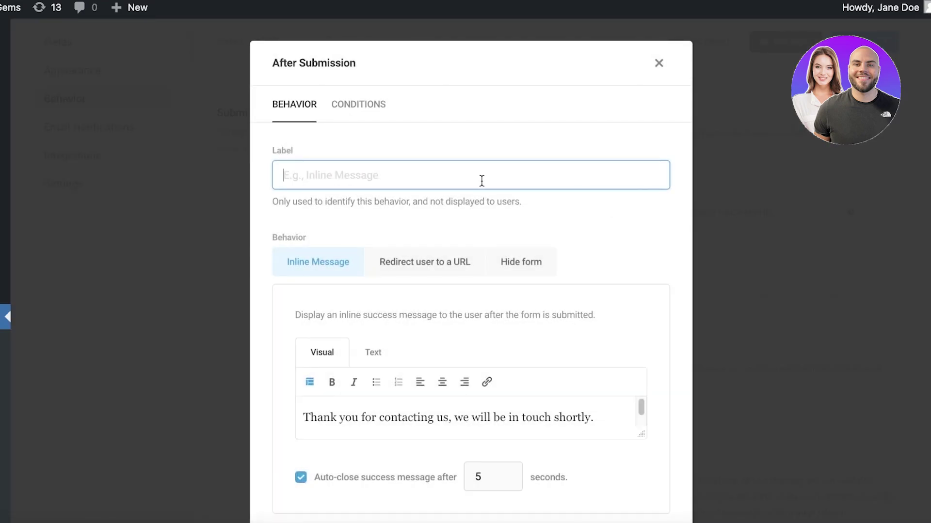
double_click(456, 315)
click(434, 413)
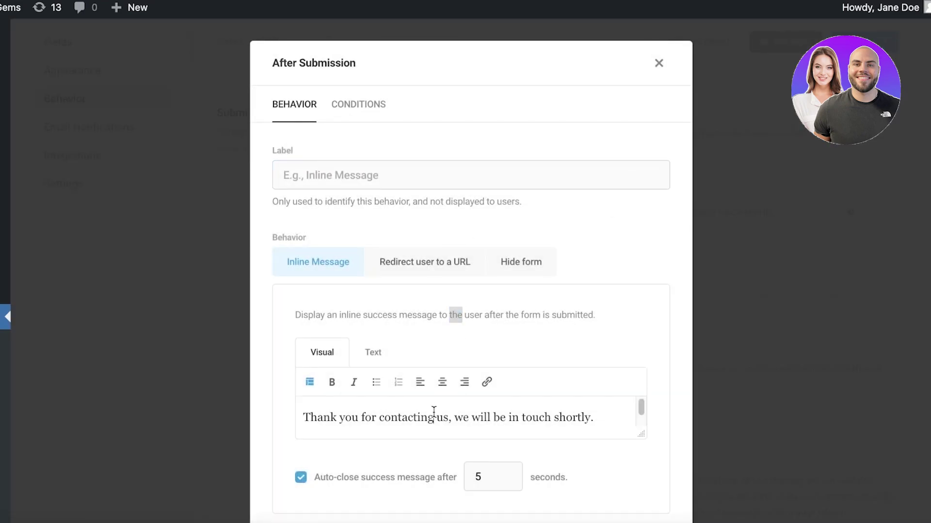
key(ctrl+a)
text(Thank you for your purchase!)
scroll(619, 390, down, 3)
Apply the new thank-you message and scroll through the remaining Behavior options.
click(638, 482)
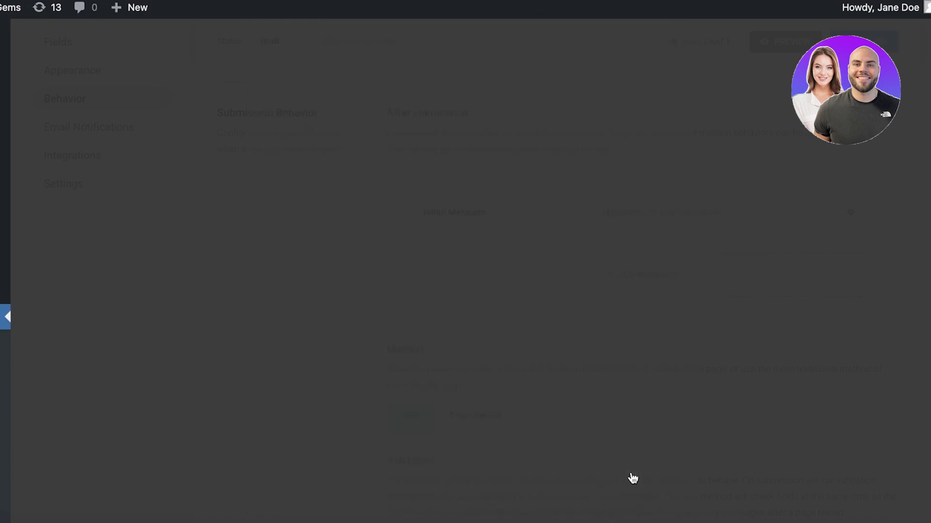
scroll(562, 408, down, 5)
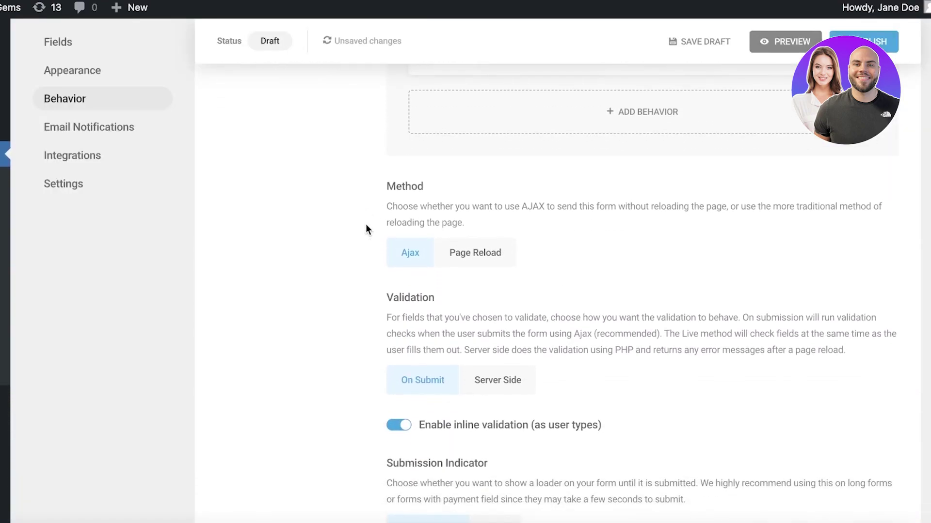
scroll(369, 234, down, 2)
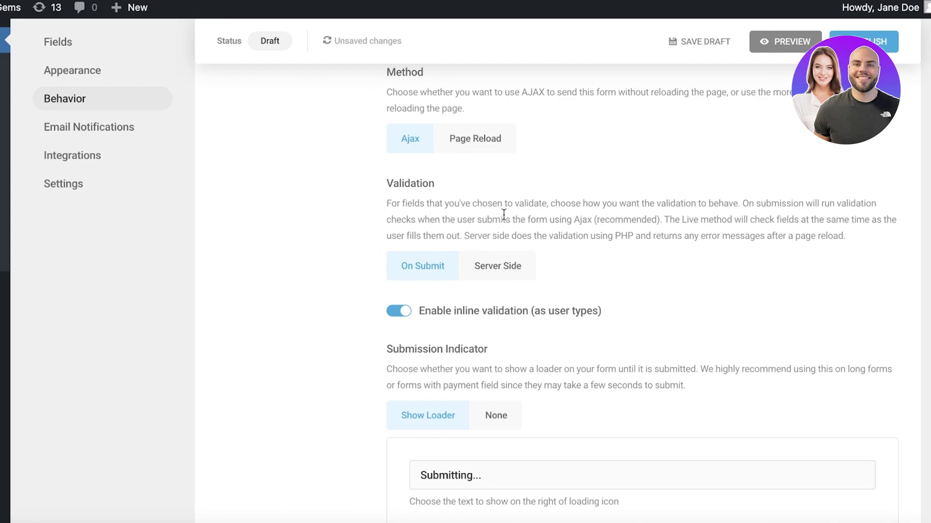
scroll(504, 215, down, 1)
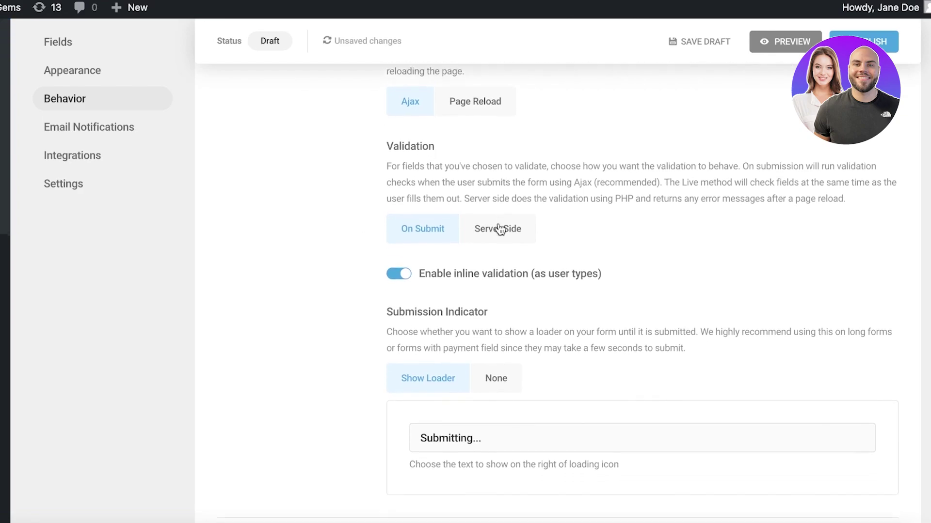
scroll(492, 225, down, 7)
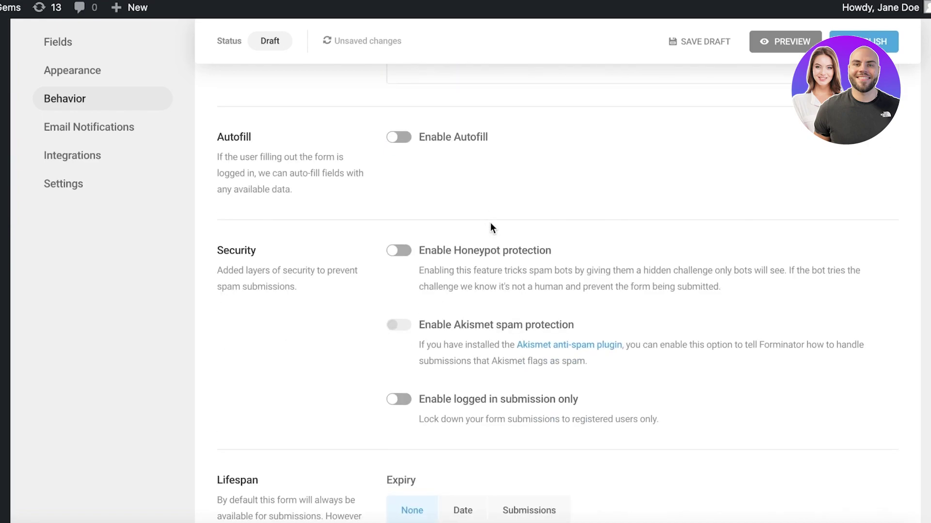
scroll(491, 226, down, 2)
scroll(479, 223, down, 7)
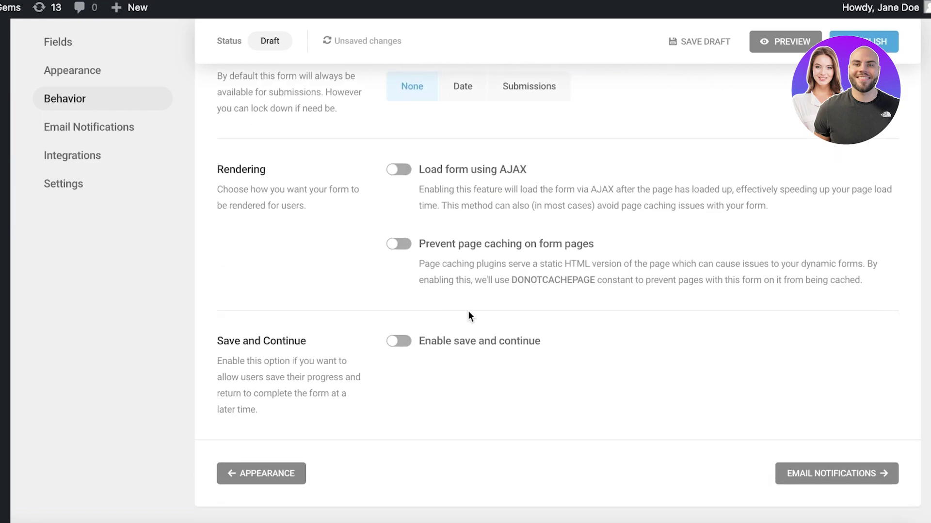
Continue to Email Notifications, which lists a single Admin Email notification.
scroll(469, 313, up, 3)
scroll(464, 333, up, 1)
scroll(463, 333, up, 5)
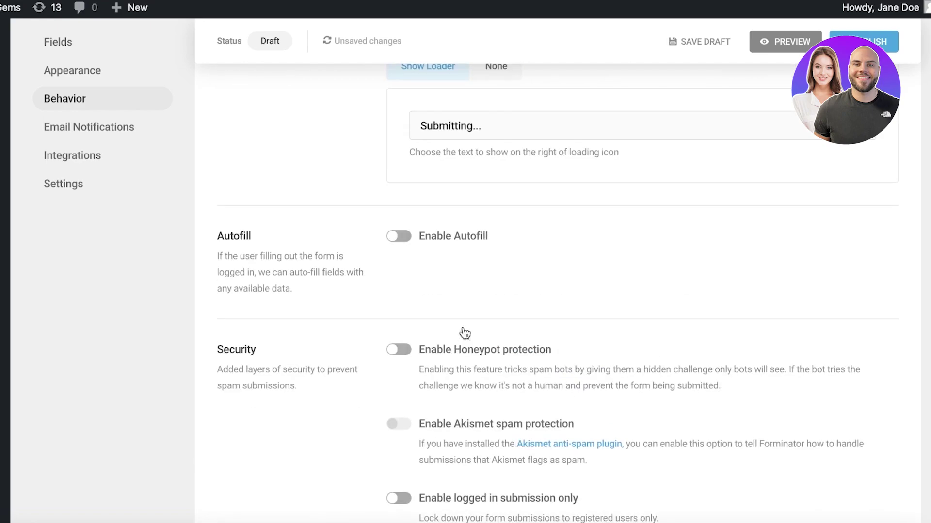
scroll(294, 270, down, 3)
scroll(515, 307, down, 7)
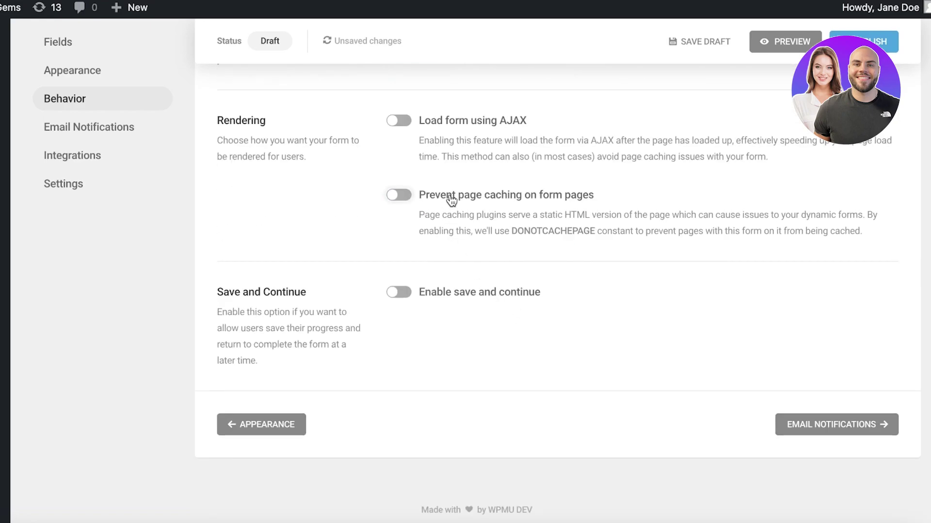
scroll(452, 228, up, 6)
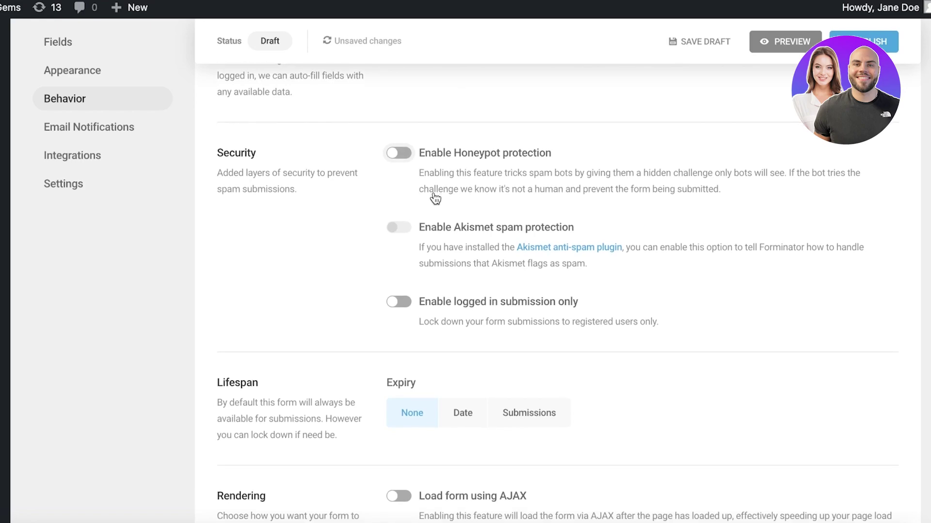
scroll(650, 286, down, 7)
click(824, 421)
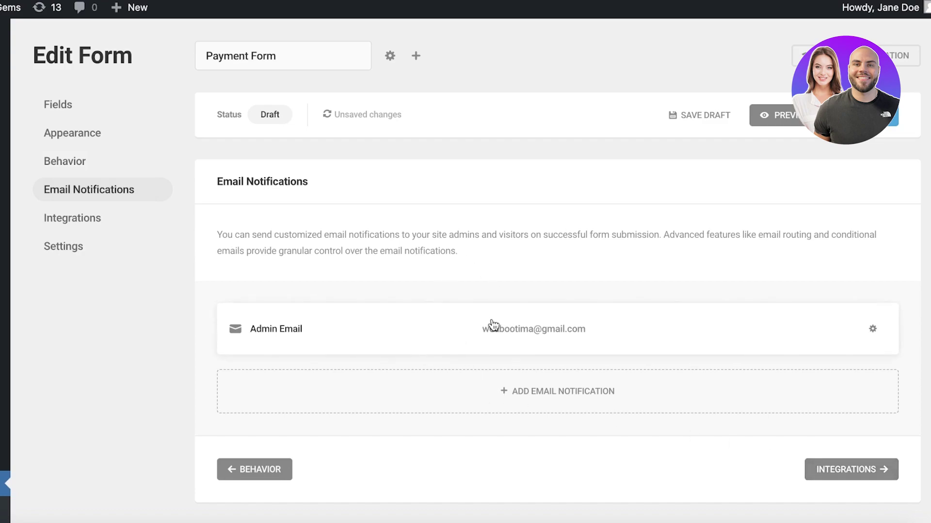
Advance to the Integrations step, where no third-party apps are connected.
click(856, 473)
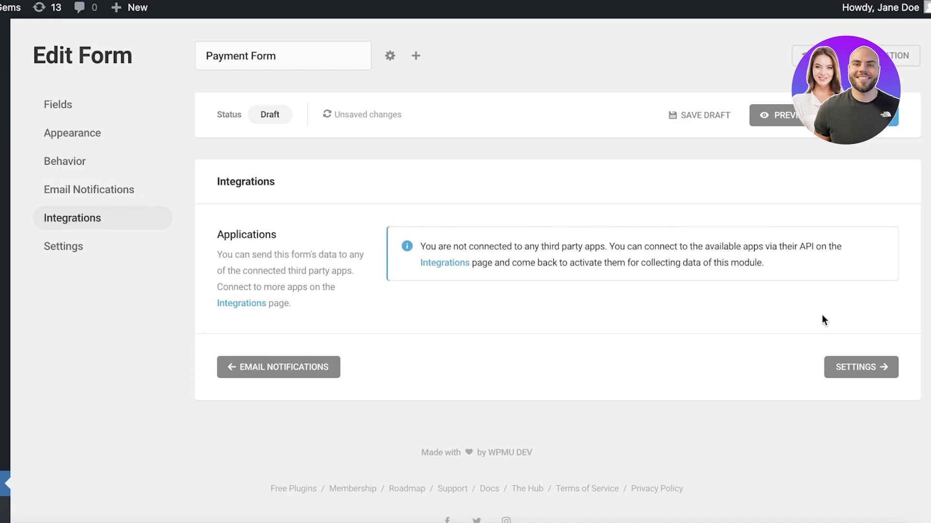
Go to the Settings step and review its Data Storage, Privacy and Submission Files options.
click(867, 367)
scroll(868, 370, down, 3)
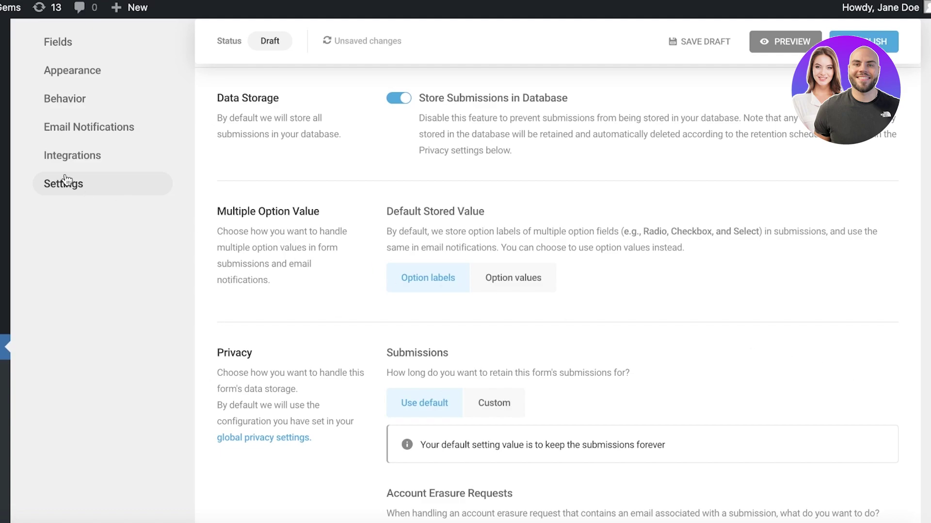
click(109, 184)
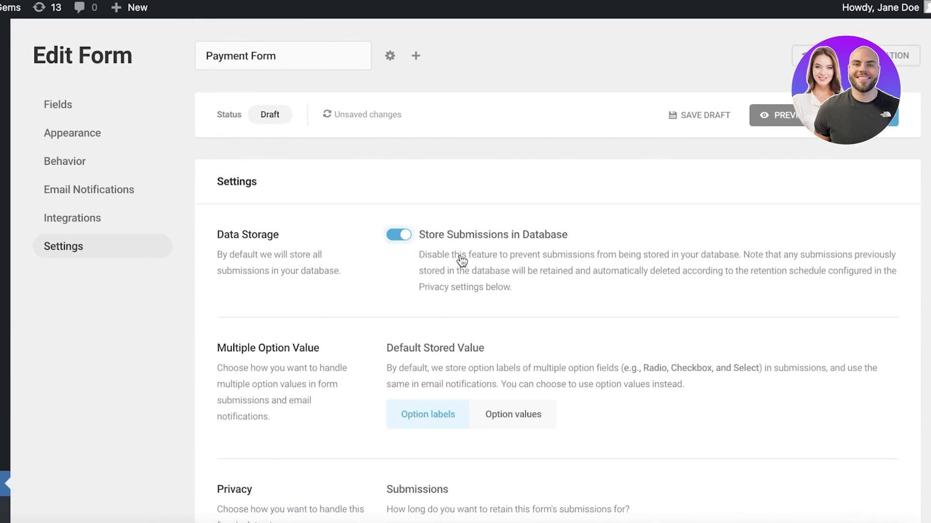
scroll(462, 262, down, 4)
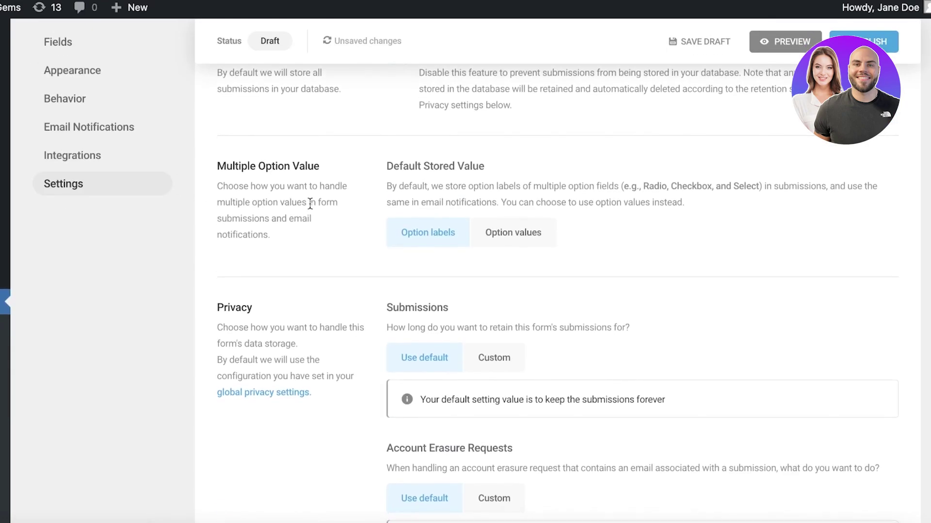
scroll(339, 187, down, 4)
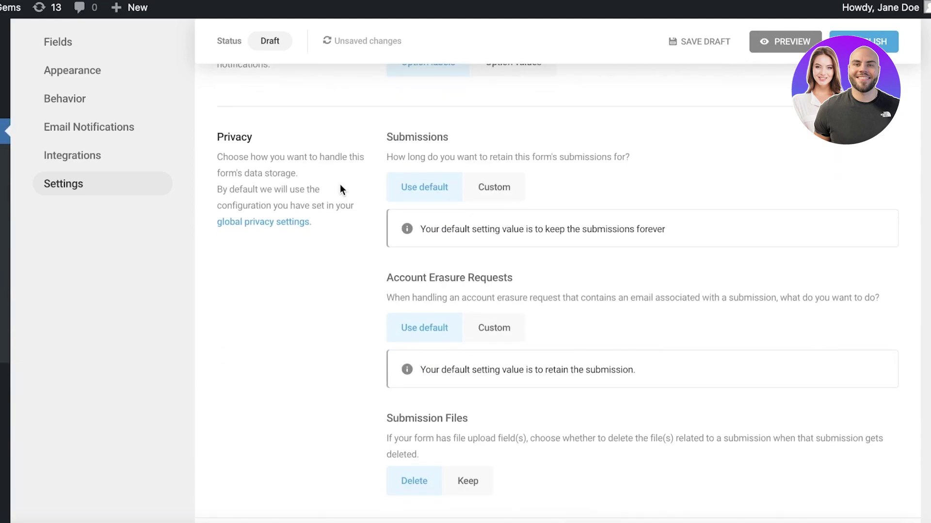
scroll(391, 167, down, 5)
scroll(499, 191, up, 9)
scroll(499, 191, down, 9)
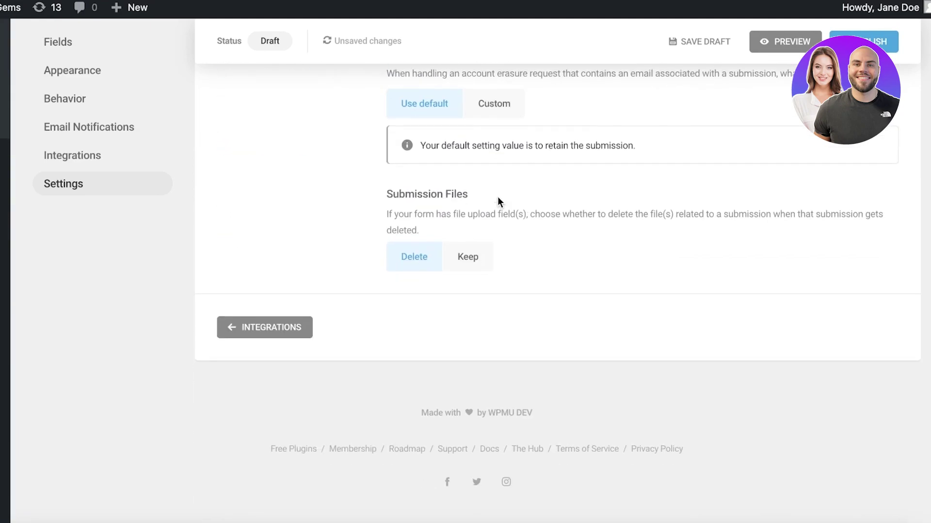
scroll(297, 306, up, 12)
Publish the Payment Form and copy the shortcode [forminator_form id="59"] from the Ready to go! dialog.
click(867, 115)
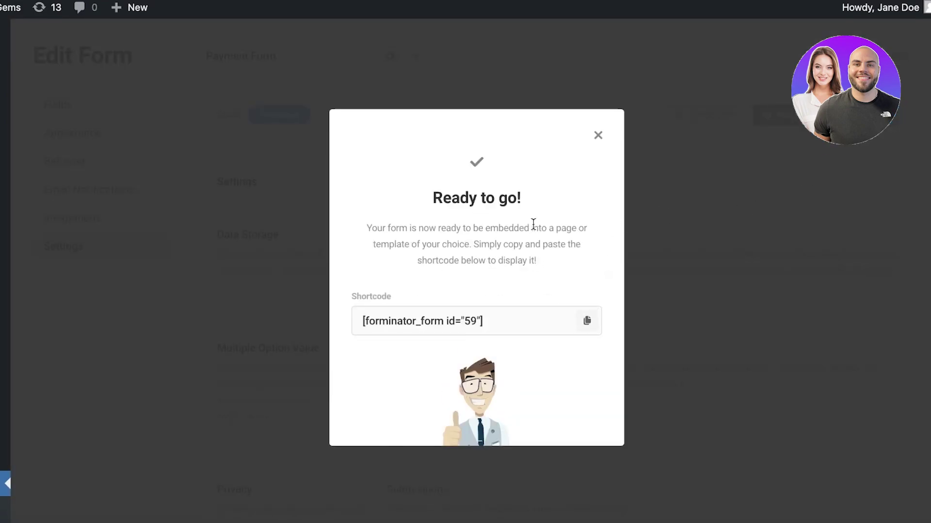
click(587, 321)
click(587, 321)
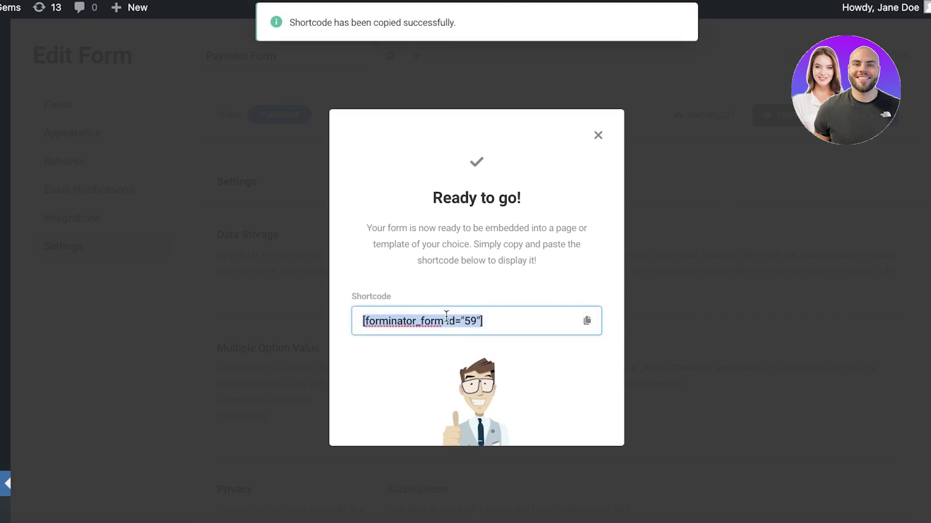
click(68, 208)
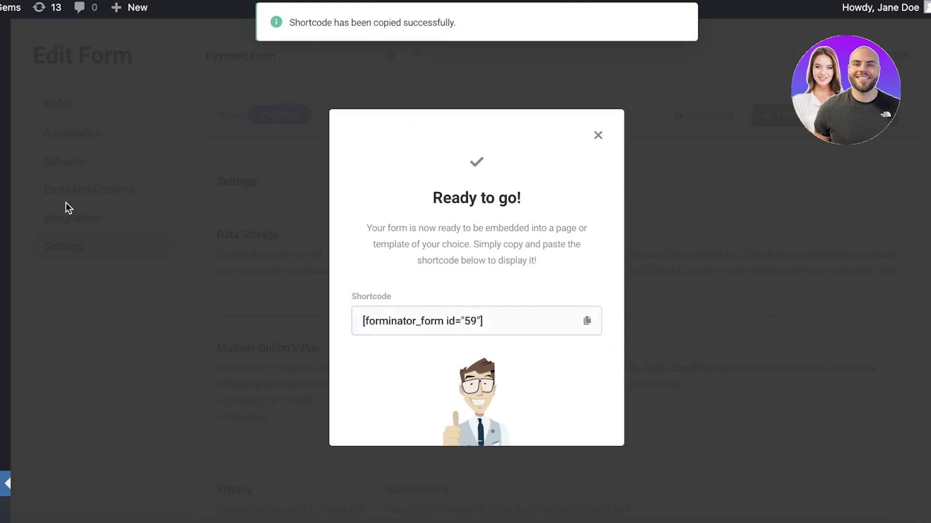
click(598, 136)
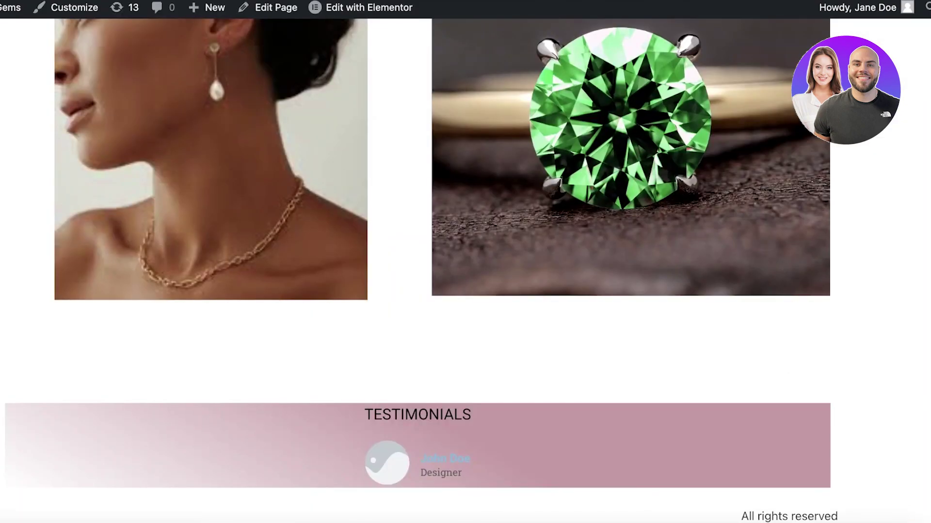
scroll(183, 58, up, 5)
mouse_move(347, 10)
scroll(347, 18, down, 5)
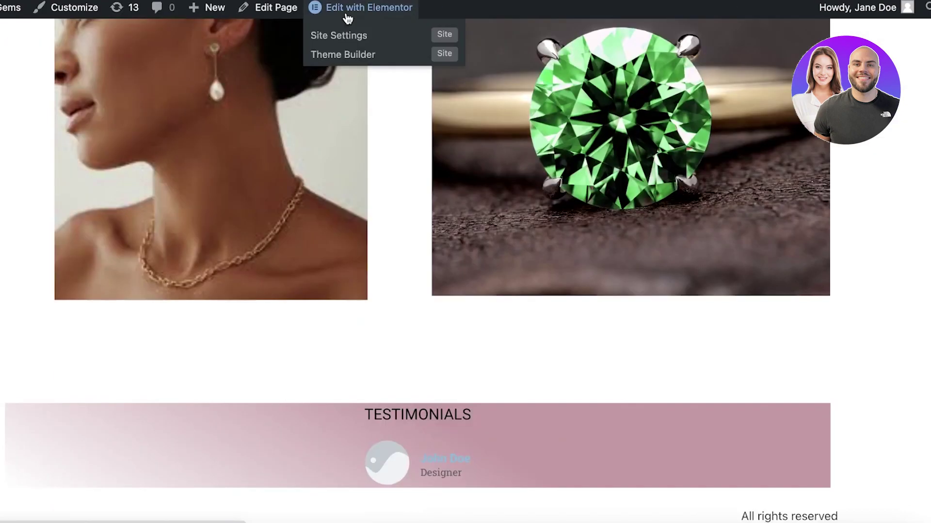
click(347, 14)
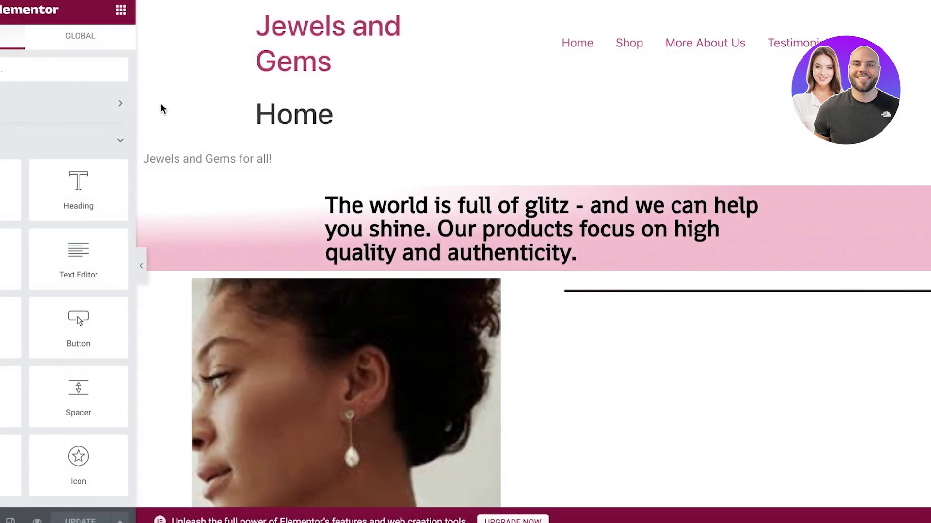
scroll(116, 234, down, 5)
scroll(96, 214, up, 5)
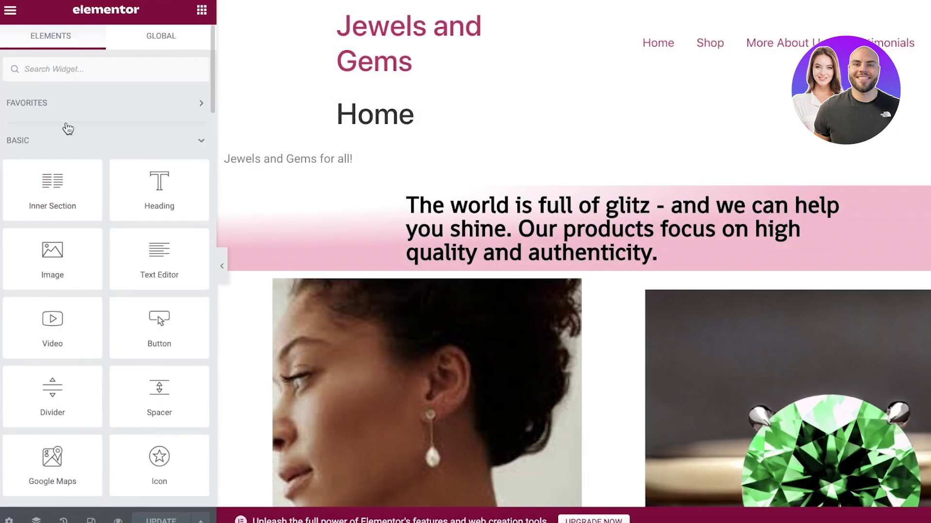
scroll(64, 118, down, 5)
scroll(93, 141, up, 5)
scroll(103, 218, down, 2)
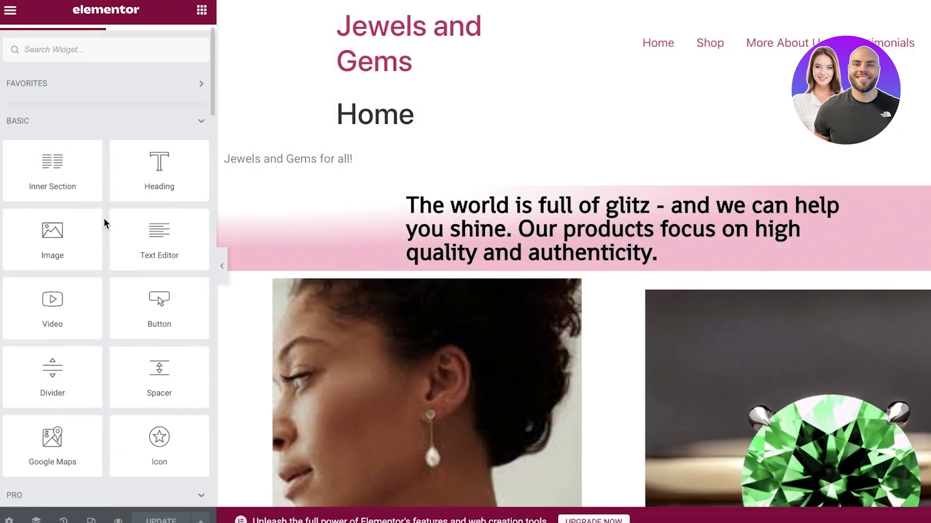
scroll(103, 221, down, 20)
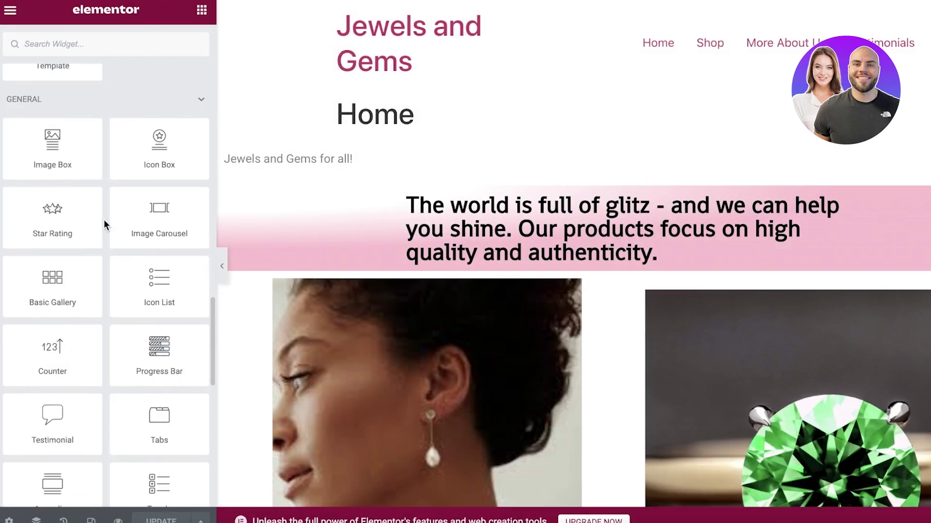
scroll(103, 220, down, 3)
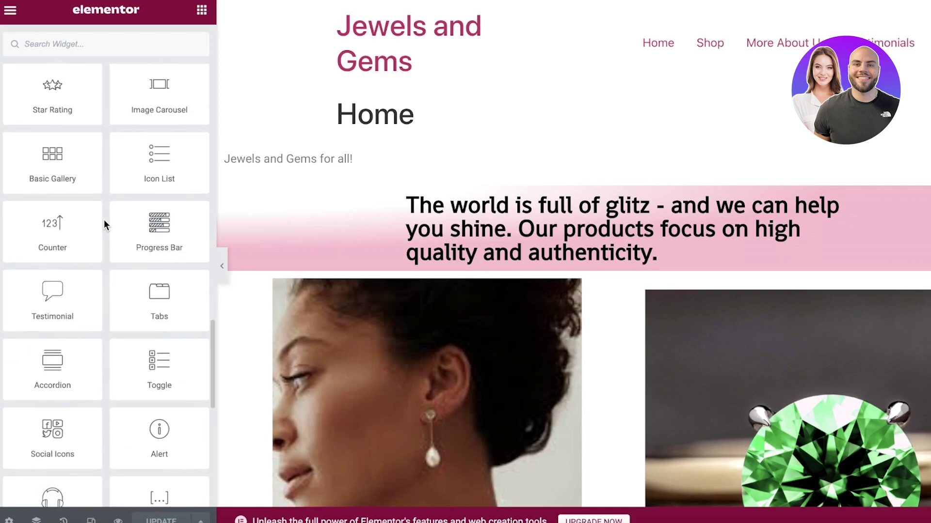
scroll(103, 219, down, 2)
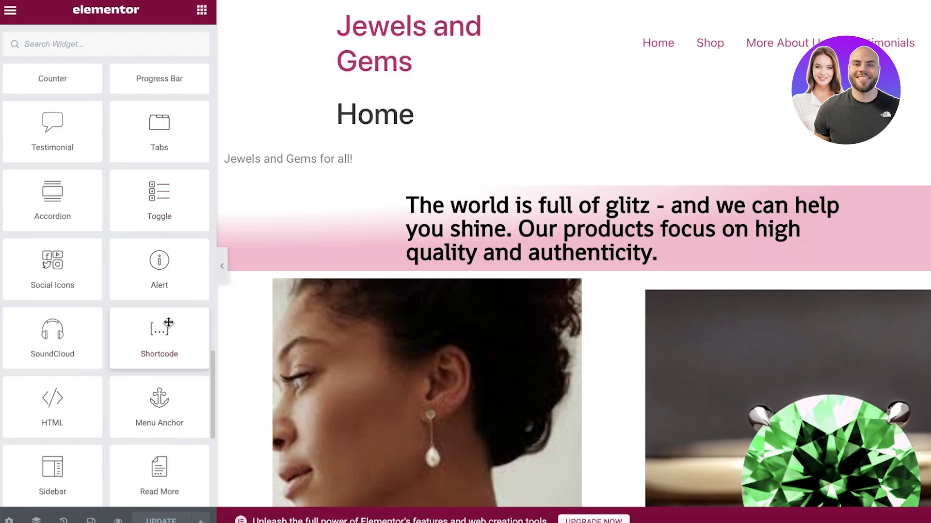
drag(162, 334, 717, 57)
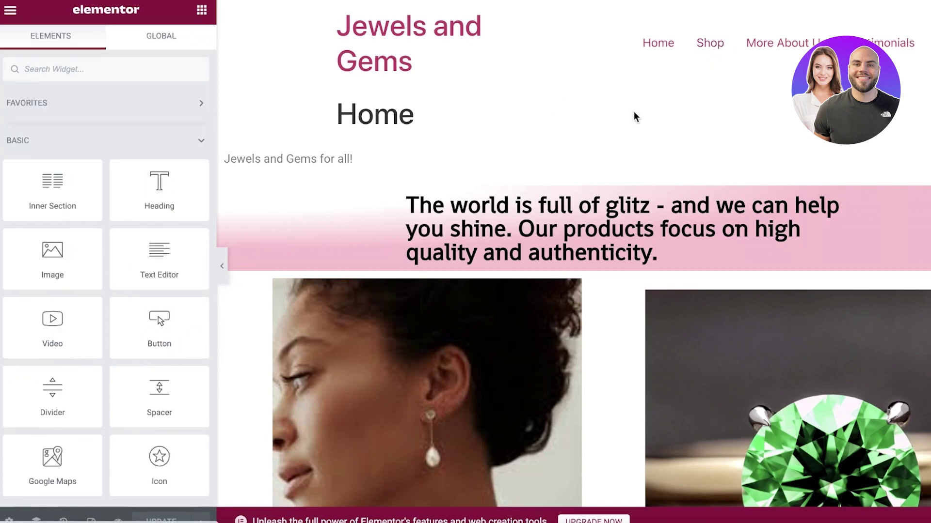
scroll(727, 131, down, 1)
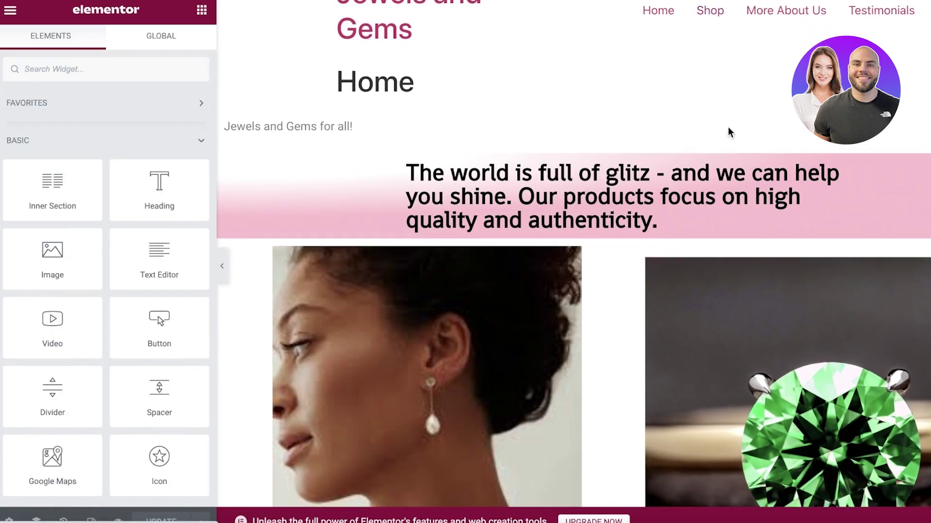
scroll(160, 291, down, 7)
scroll(493, 169, down, 10)
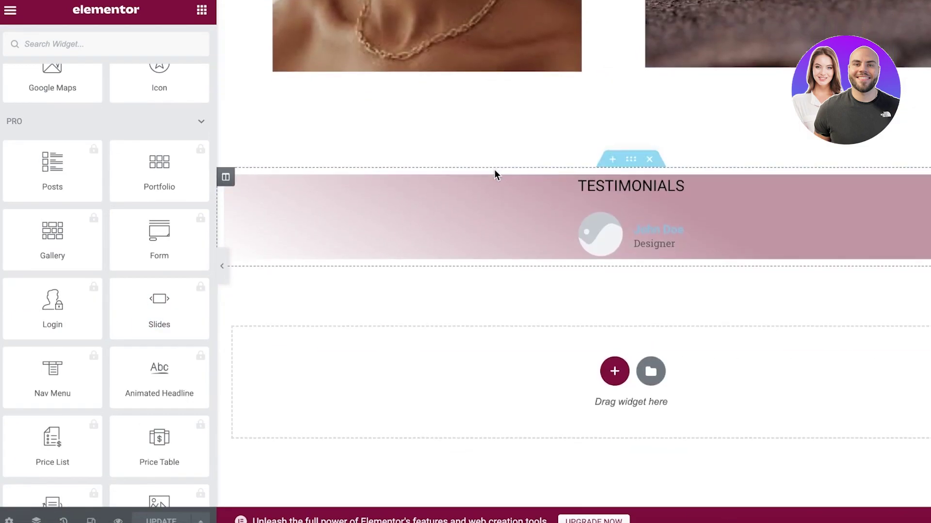
scroll(160, 290, down, 15)
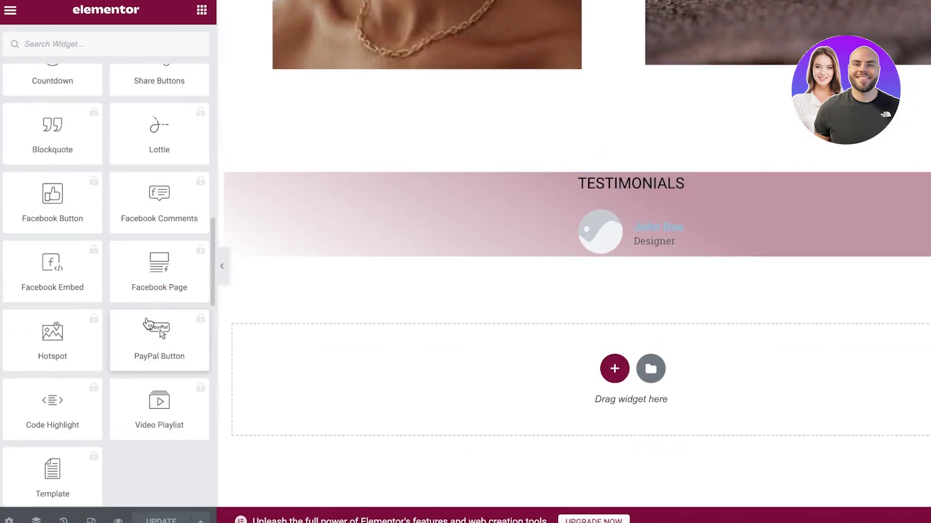
scroll(140, 165, up, 2)
scroll(141, 162, up, 3)
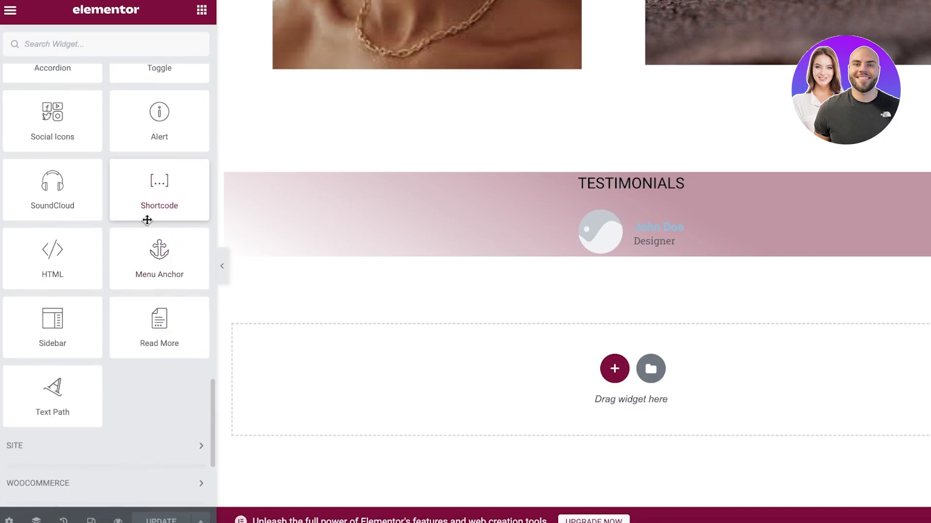
Add a Shortcode widget above Testimonials, paste [forminator_form id="59"] into it and apply.
drag(154, 189, 625, 132)
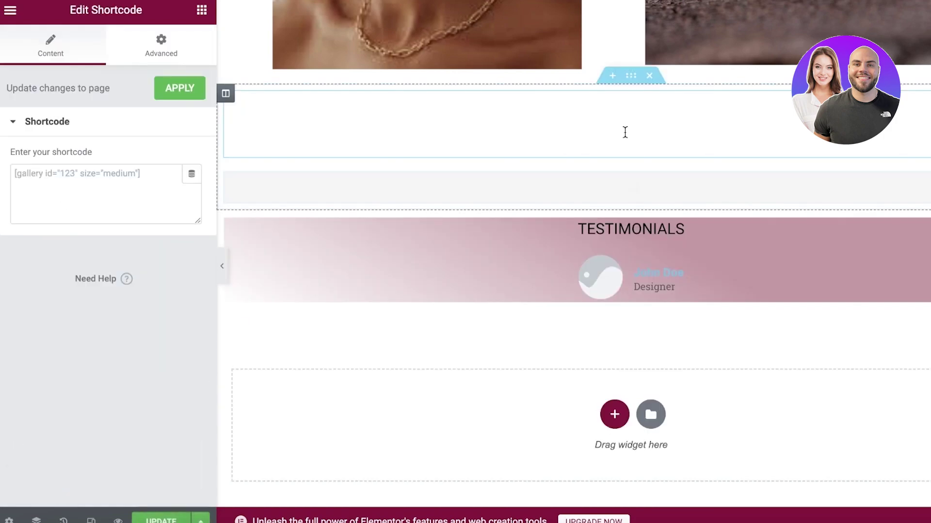
right_click(101, 173)
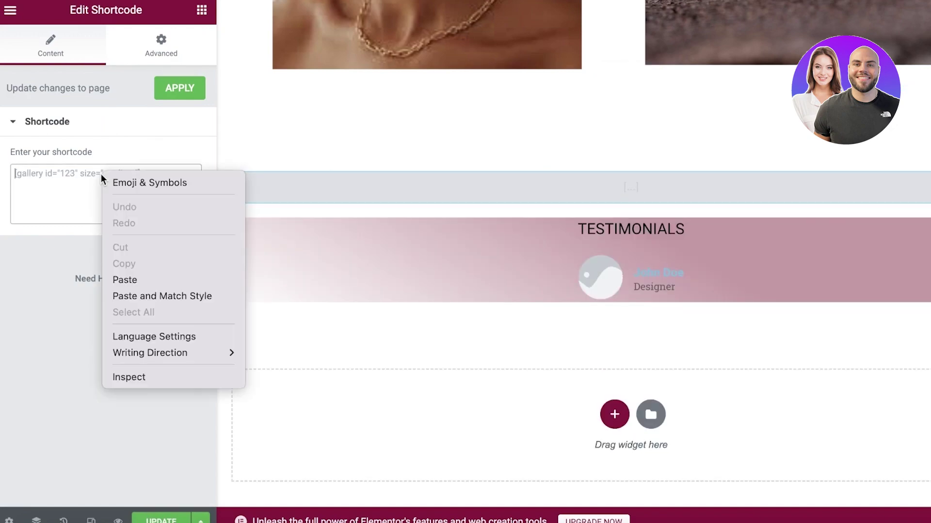
click(116, 280)
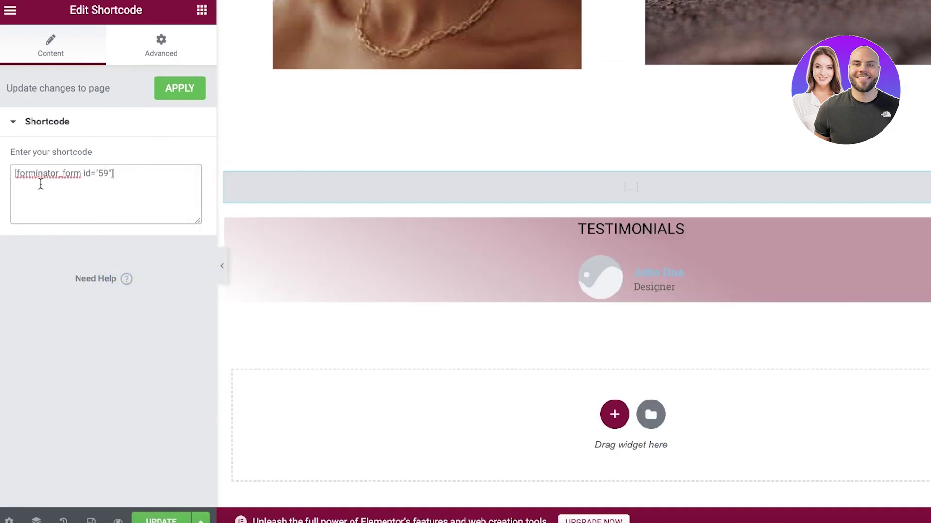
scroll(385, 218, down, 4)
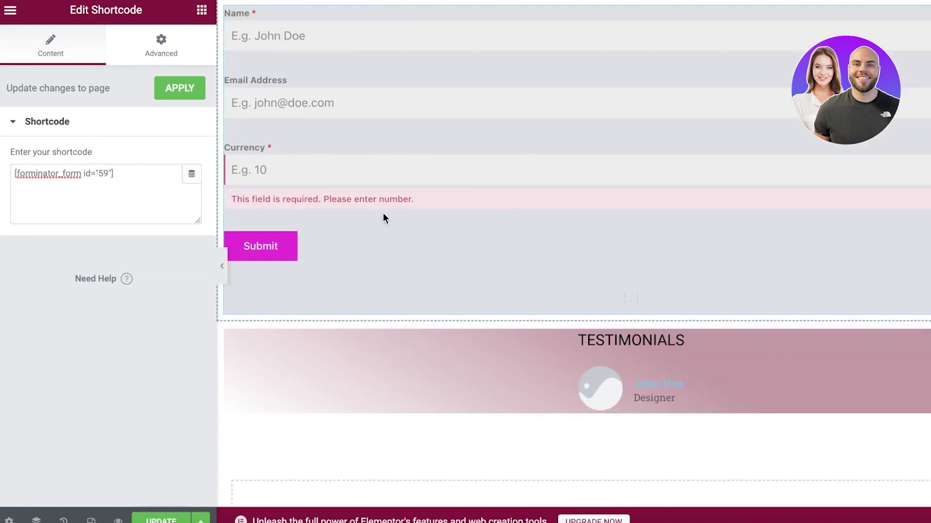
scroll(321, 125, up, 1)
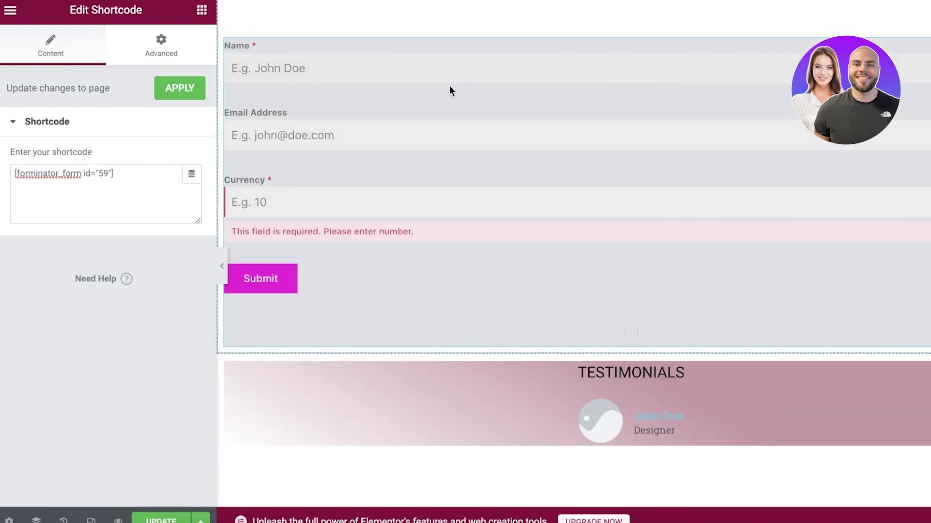
click(187, 97)
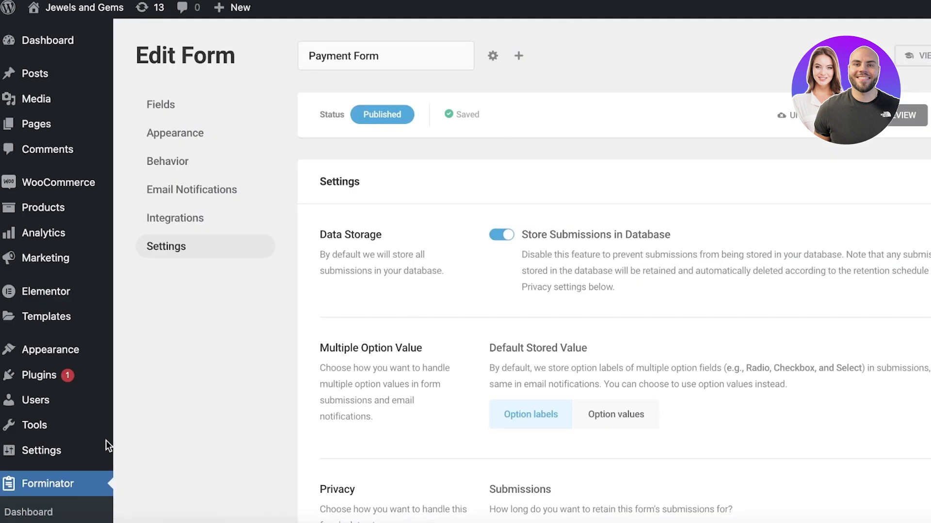
Go to Forminator's Forms list and show the actions menu for the published Payment Form.
click(44, 492)
scroll(222, 331, down, 3)
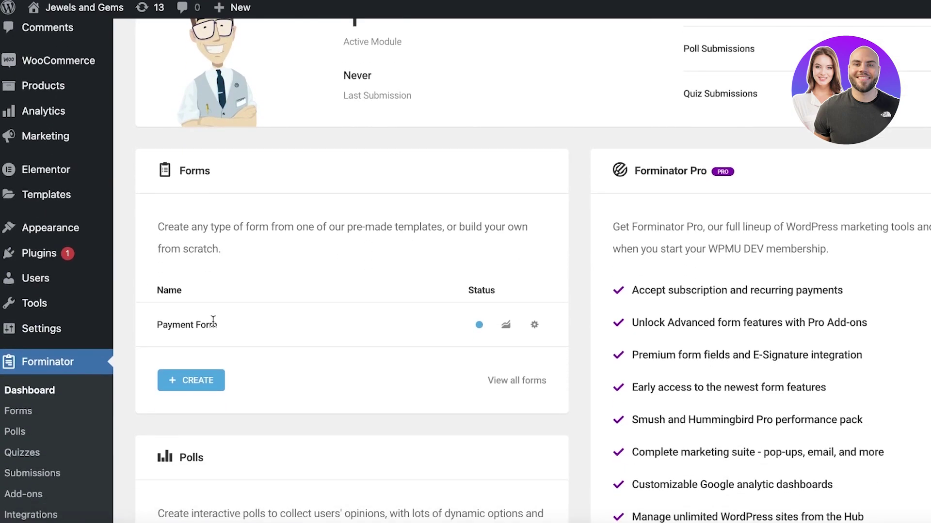
scroll(63, 373, down, 3)
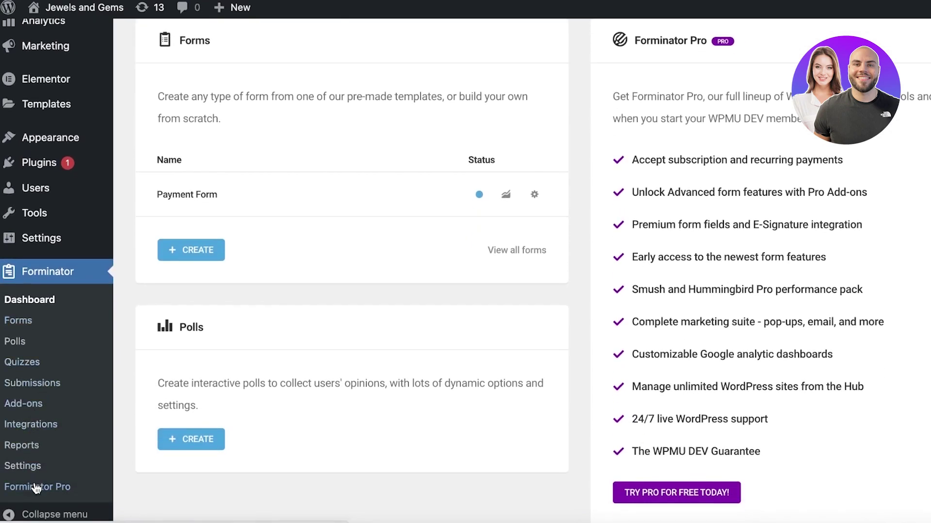
click(18, 322)
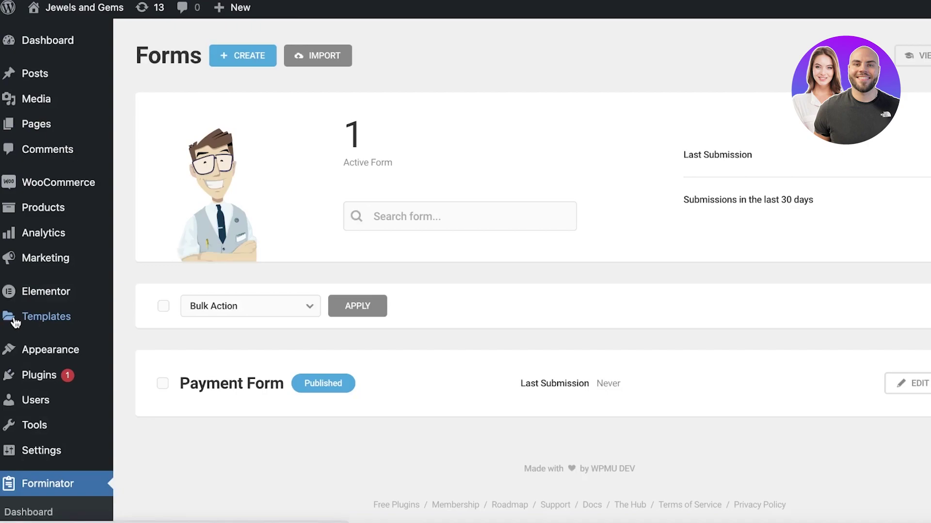
scroll(170, 334, down, 4)
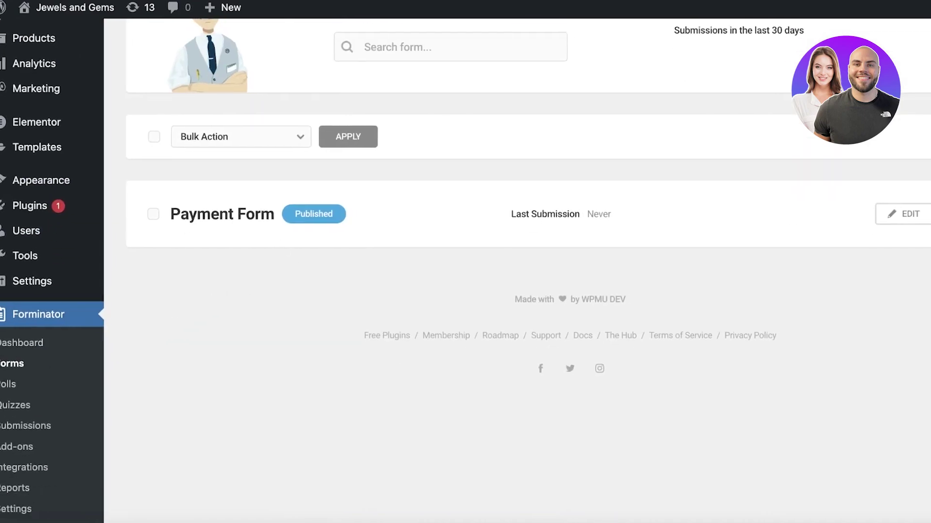
click(916, 215)
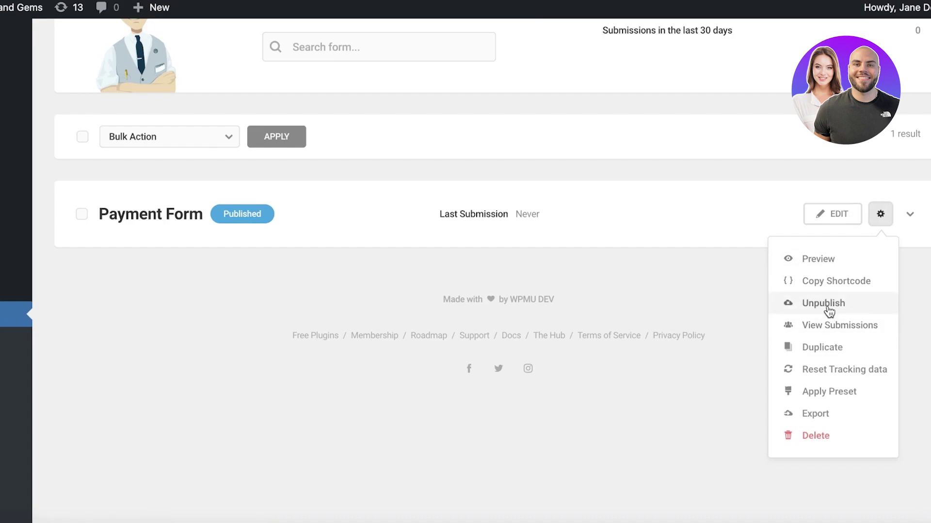
Open Forminator's Add-ons page and scroll through the available add-ons.
click(16, 421)
scroll(17, 421, down, 1)
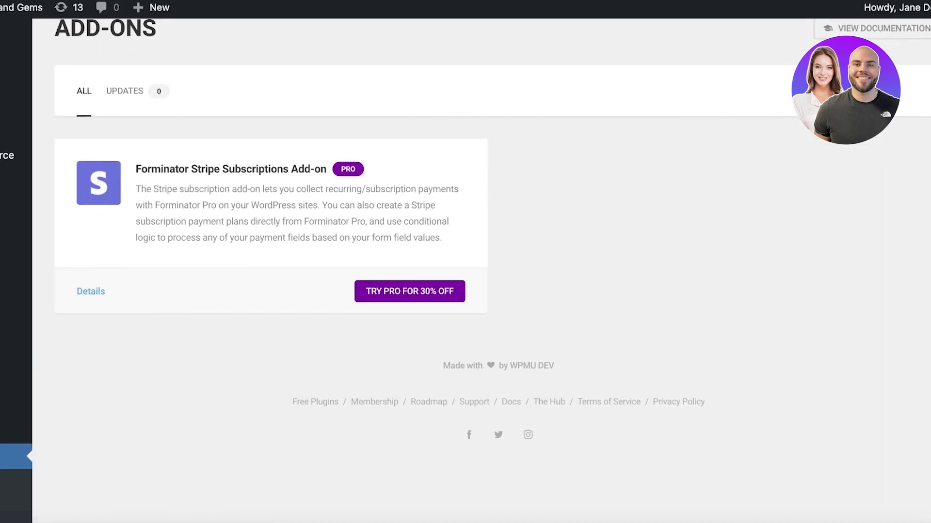
scroll(465, 262, down, 4)
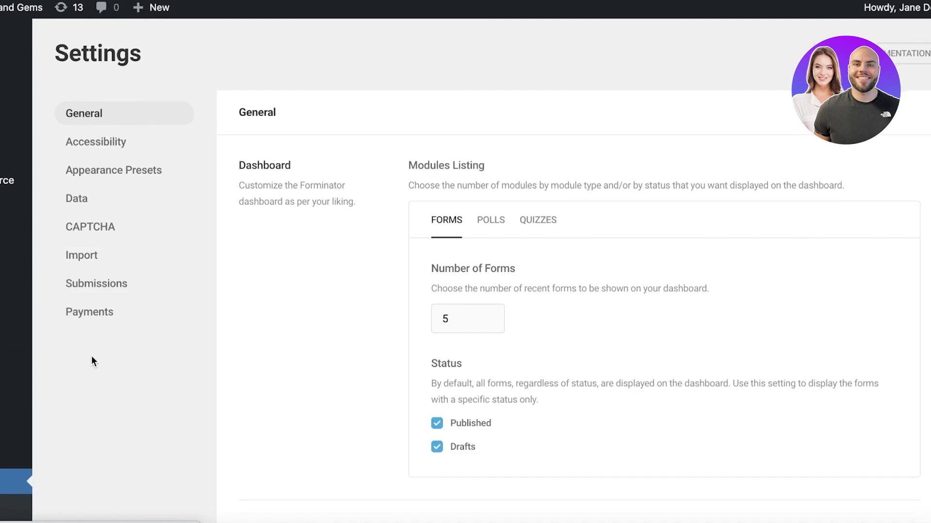
Switch Forminator Settings to the Payments section to review the unconnected Stripe and PayPal options.
scroll(159, 282, down, 1)
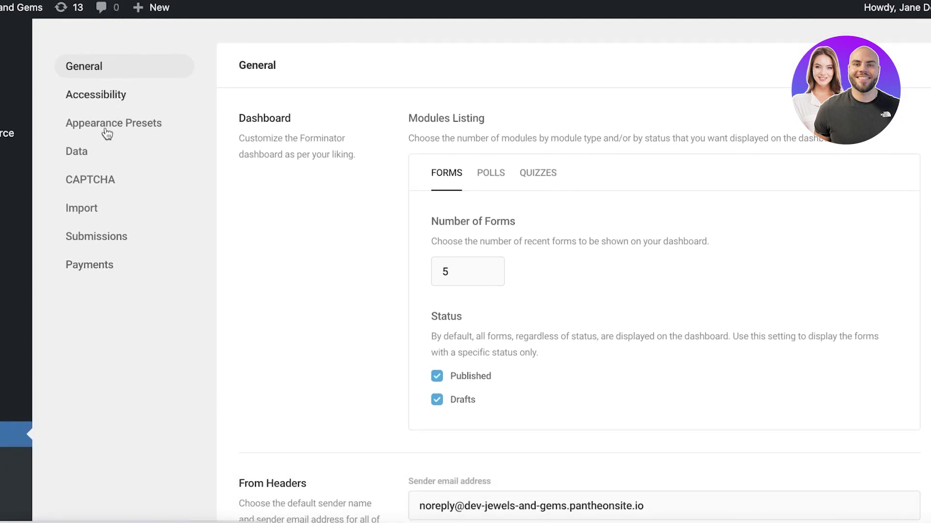
click(95, 265)
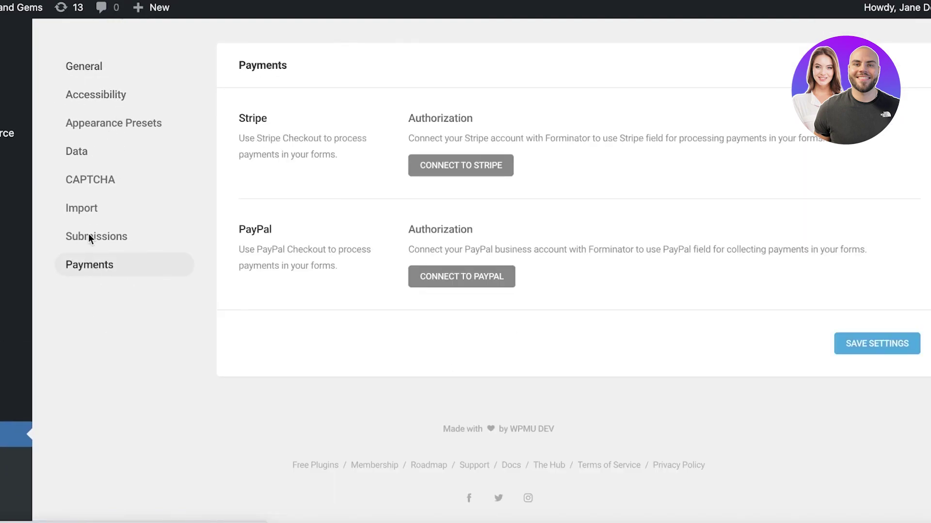
scroll(145, 194, down, 1)
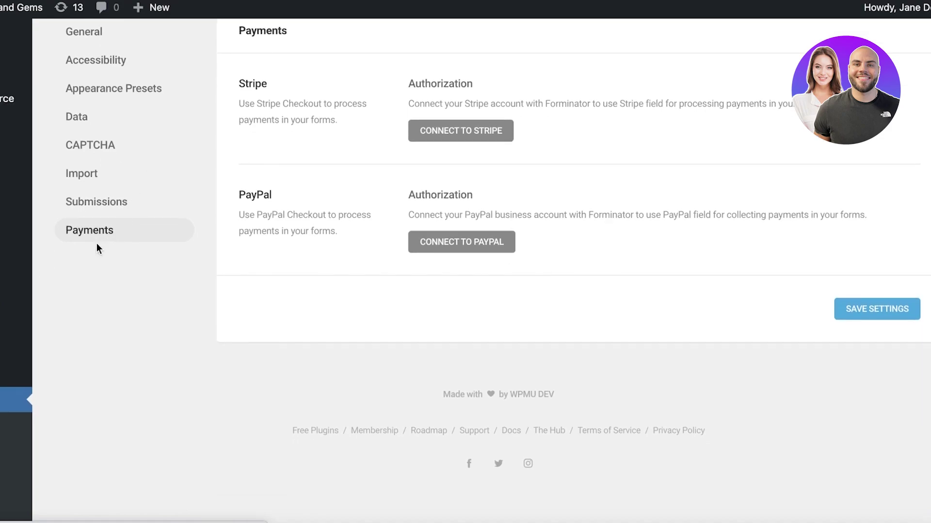
scroll(323, 99, up, 1)
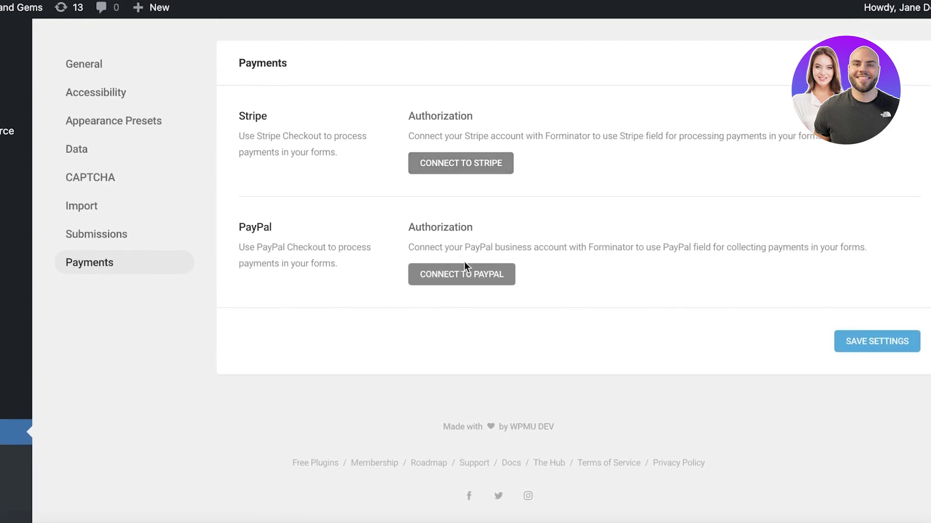